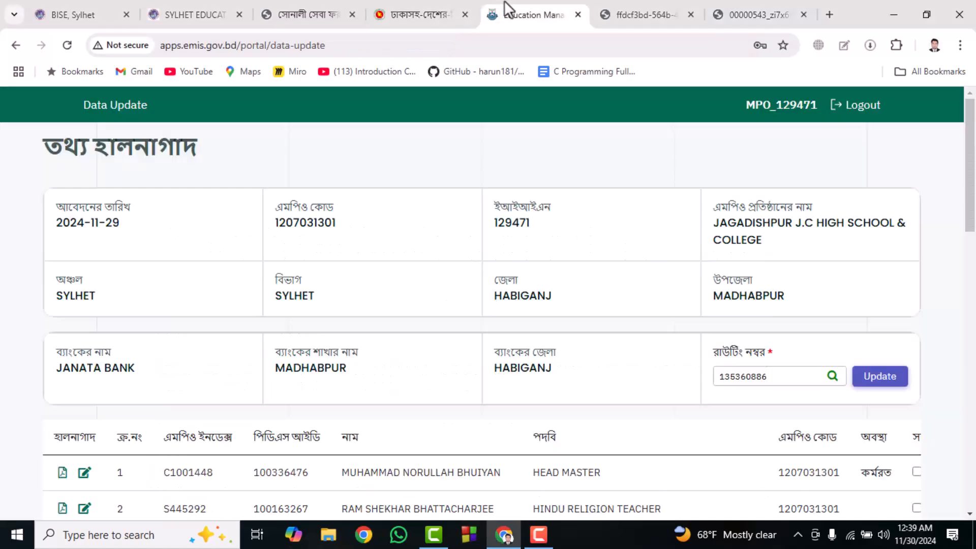
# - Read the rules for online data entry and hard-copy document submission in the guideline PDF 00000543_zi7x6rpx2rk2o.pdf
pyautogui.click(655, 5)
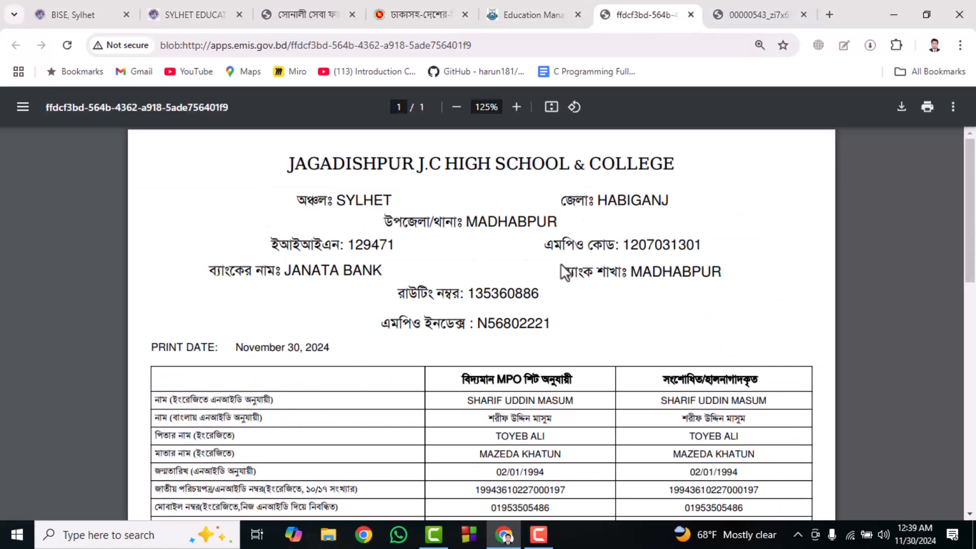
pyautogui.click(778, 6)
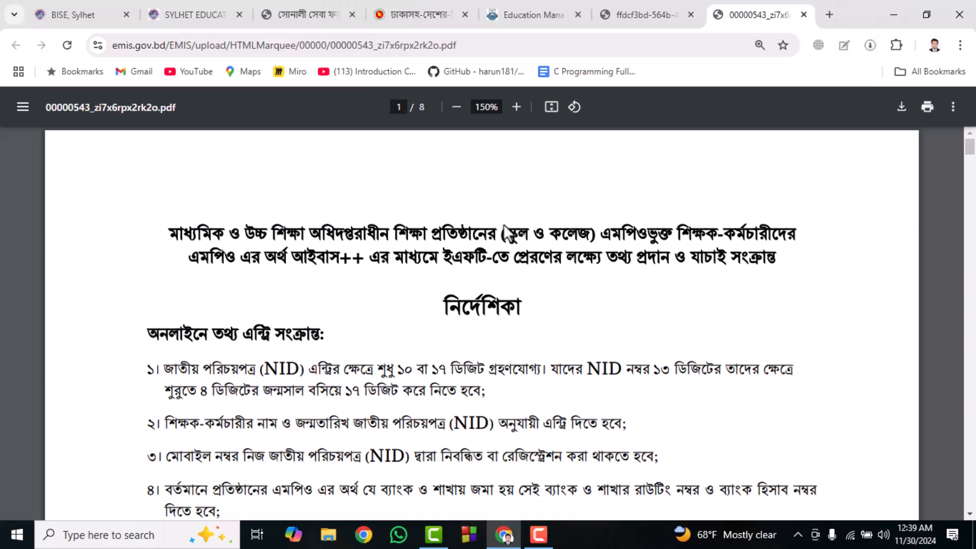
pyautogui.scroll(-2, 505, 226)
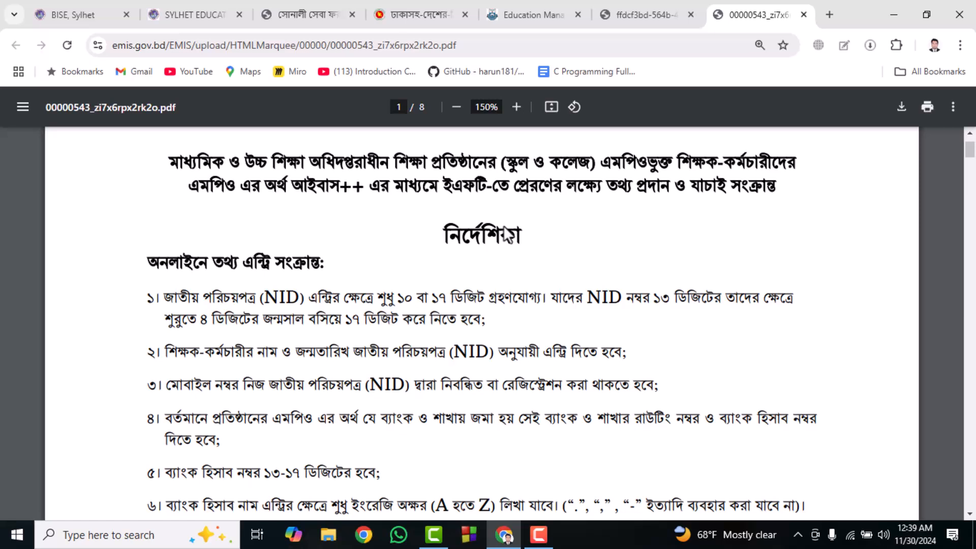
pyautogui.scroll(-2, 506, 236)
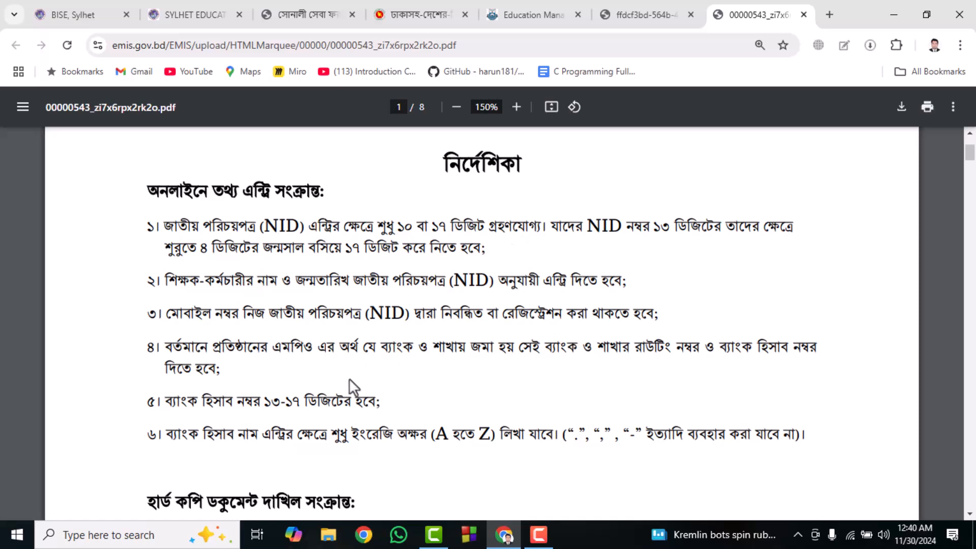
pyautogui.scroll(-1, 309, 387)
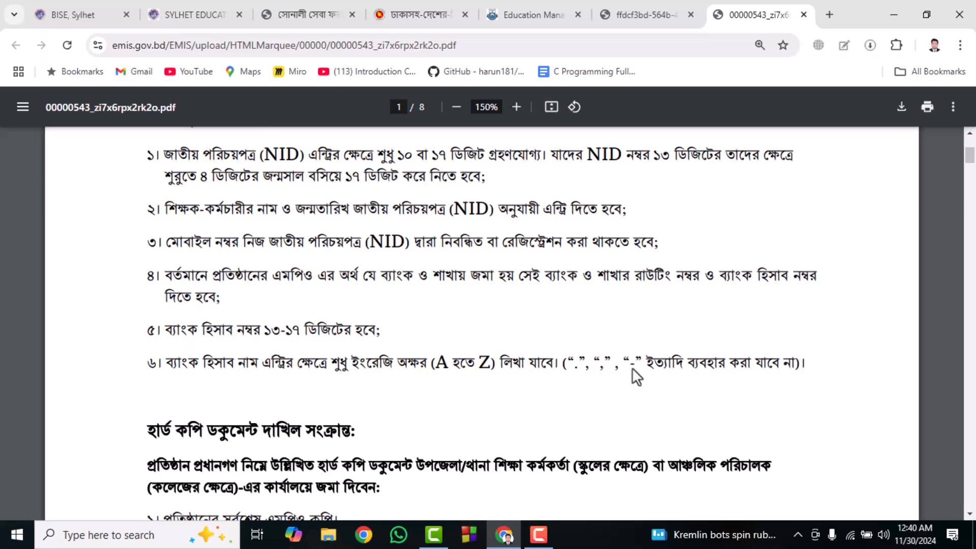
pyautogui.scroll(-1, 632, 368)
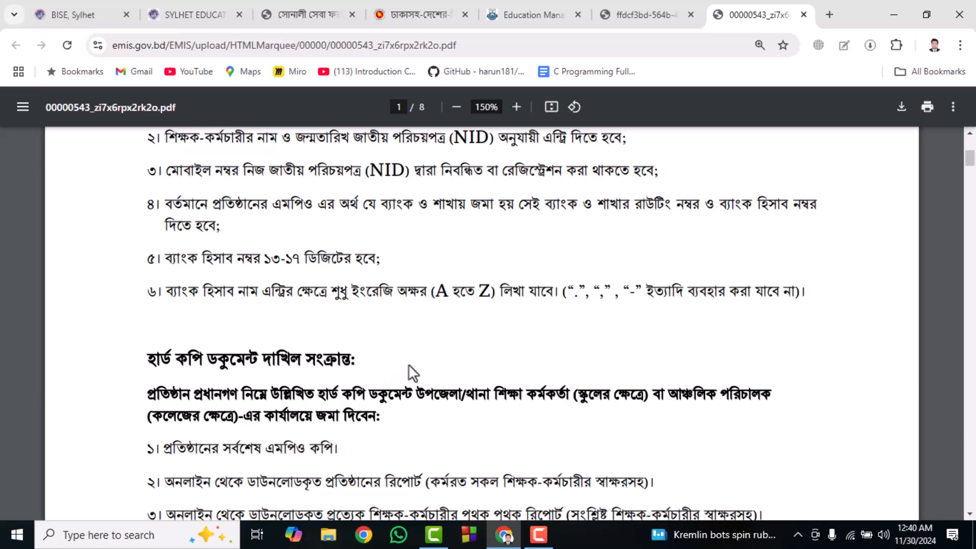
pyautogui.scroll(4, 409, 370)
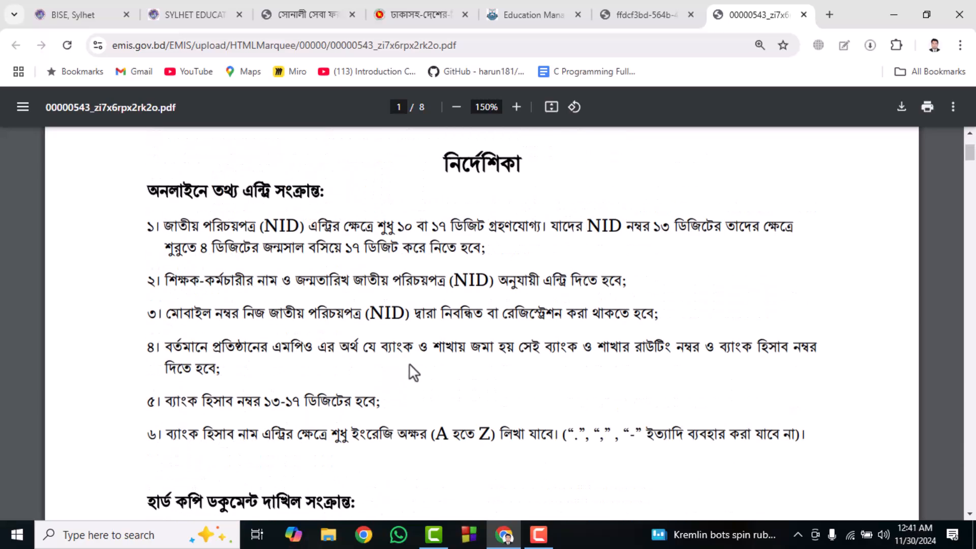
# - Open the EMIS website emis.gov.bd in a new browser tab and look over its home page
pyautogui.click(830, 13)
pyautogui.write('emi')
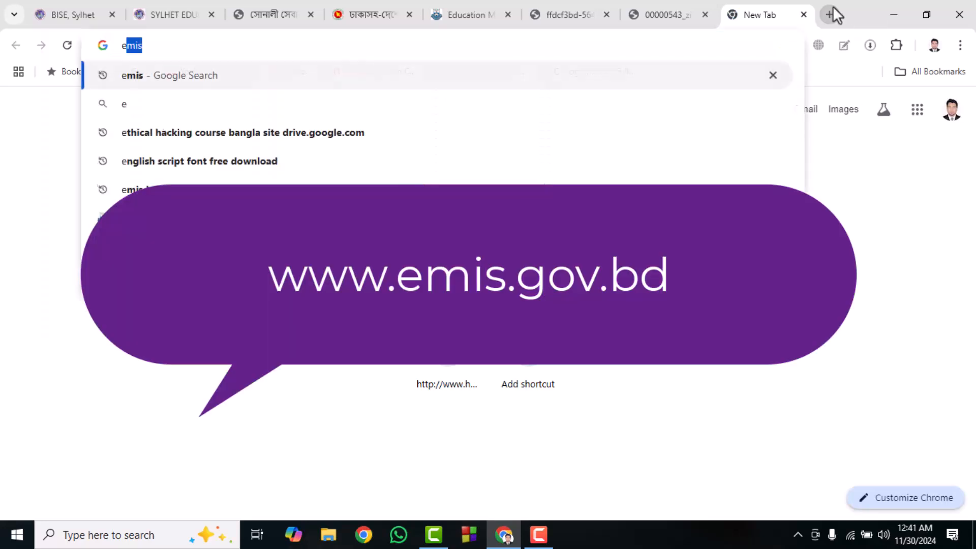
pyautogui.write('s')
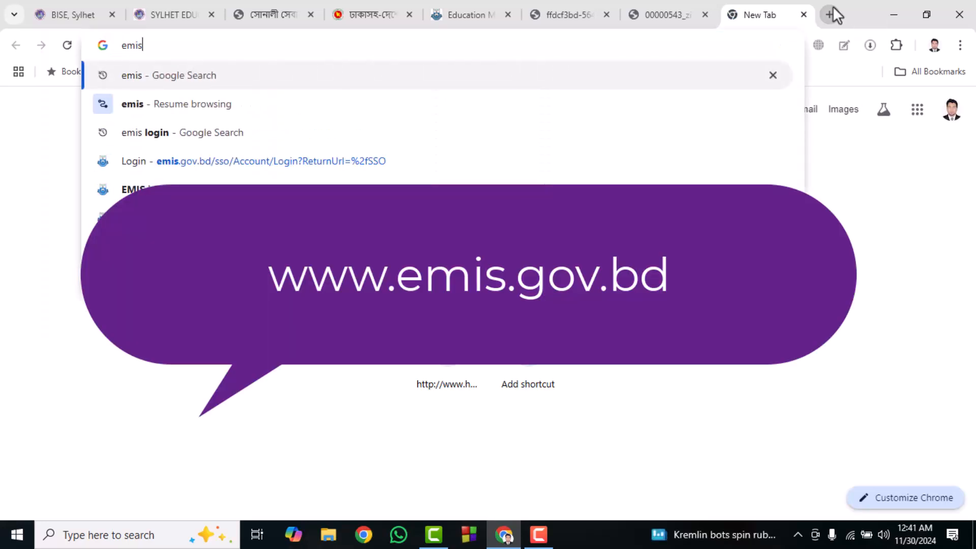
pyautogui.press('Down')
pyautogui.press('Down')
pyautogui.press('Down')
pyautogui.press('Down')
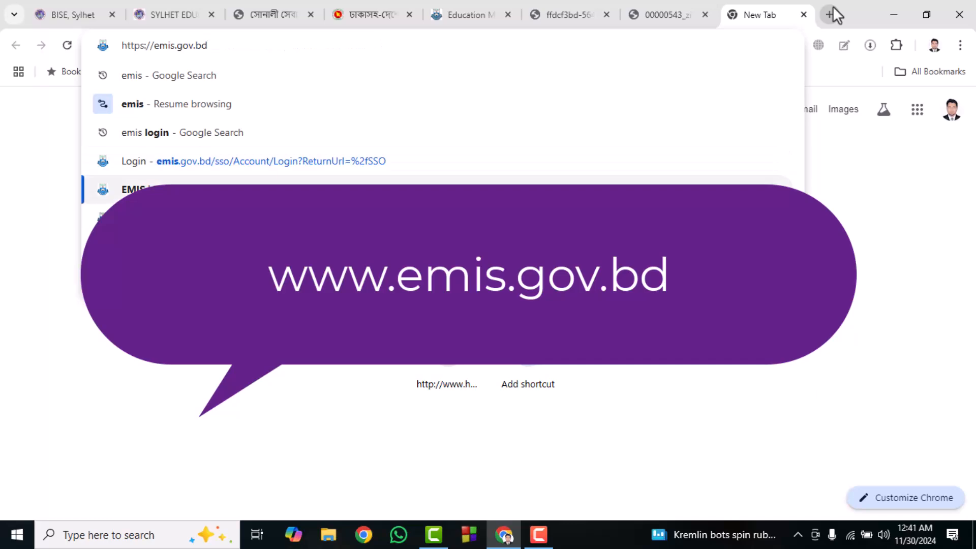
pyautogui.press('Return')
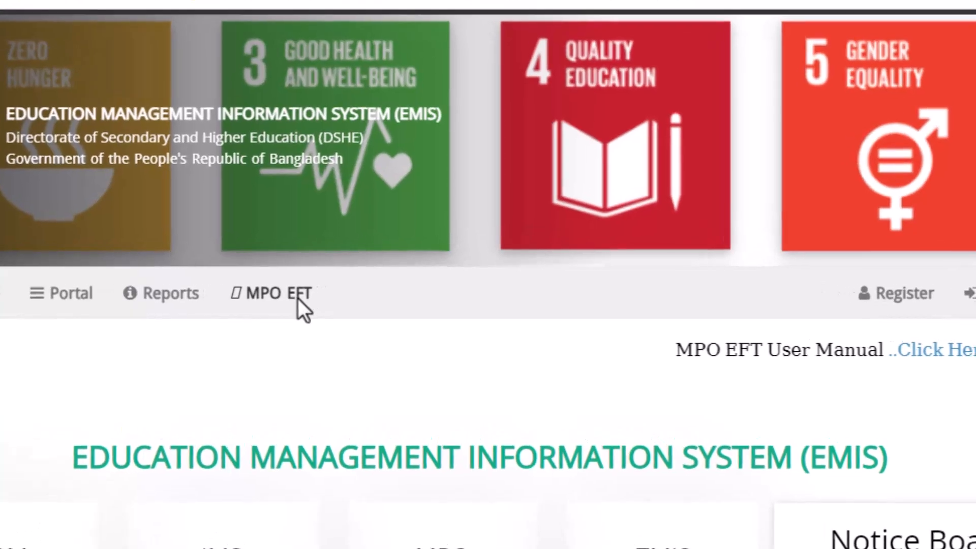
pyautogui.scroll(-3, 299, 301)
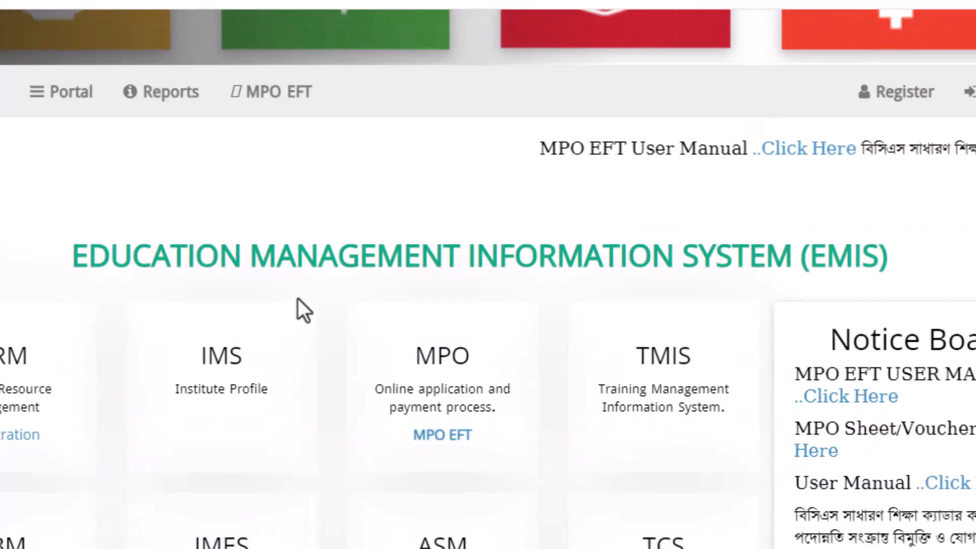
pyautogui.scroll(3, 298, 301)
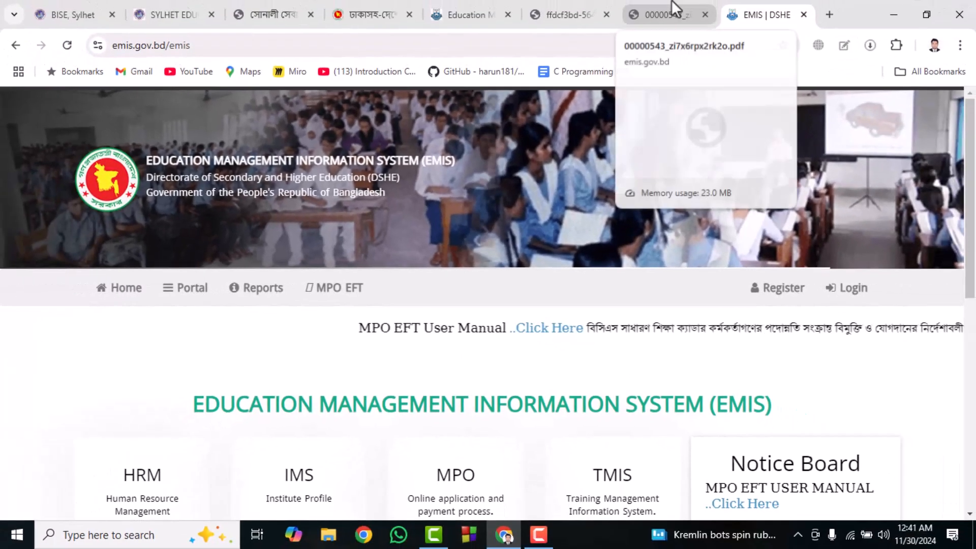
# - Look through the guideline PDF's illustrated pages on reaching the MPO EFT login and filling in the data update form
pyautogui.click(673, 6)
pyautogui.scroll(-10, 521, 312)
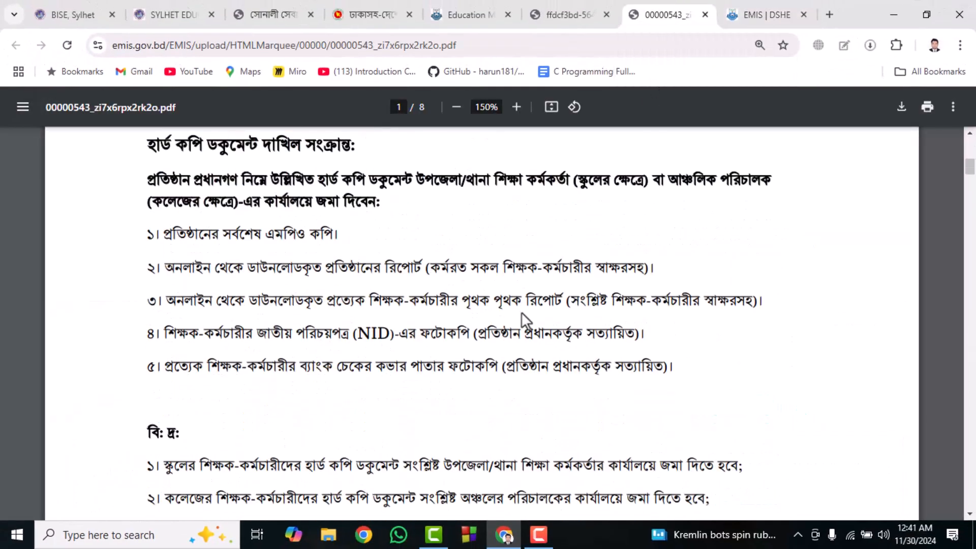
pyautogui.scroll(-10, 522, 312)
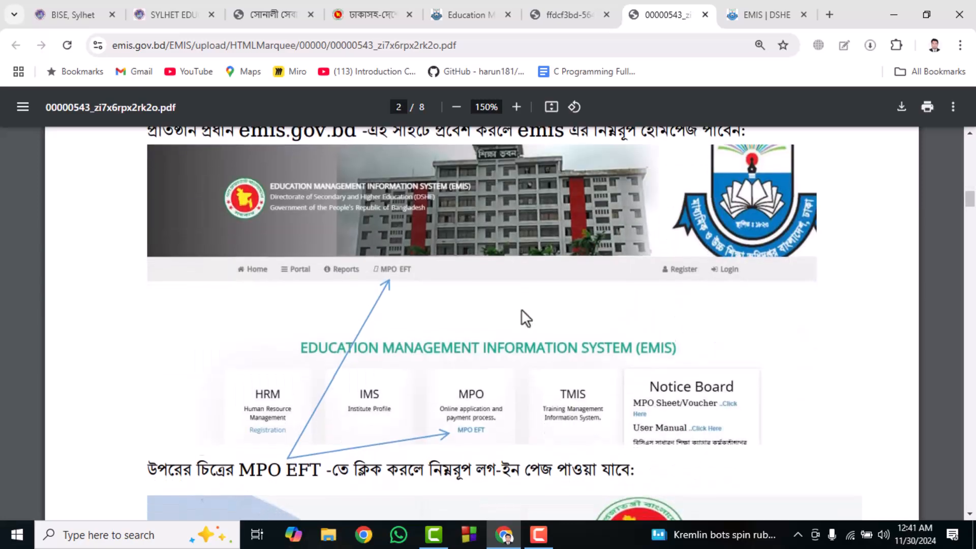
pyautogui.scroll(-10, 521, 309)
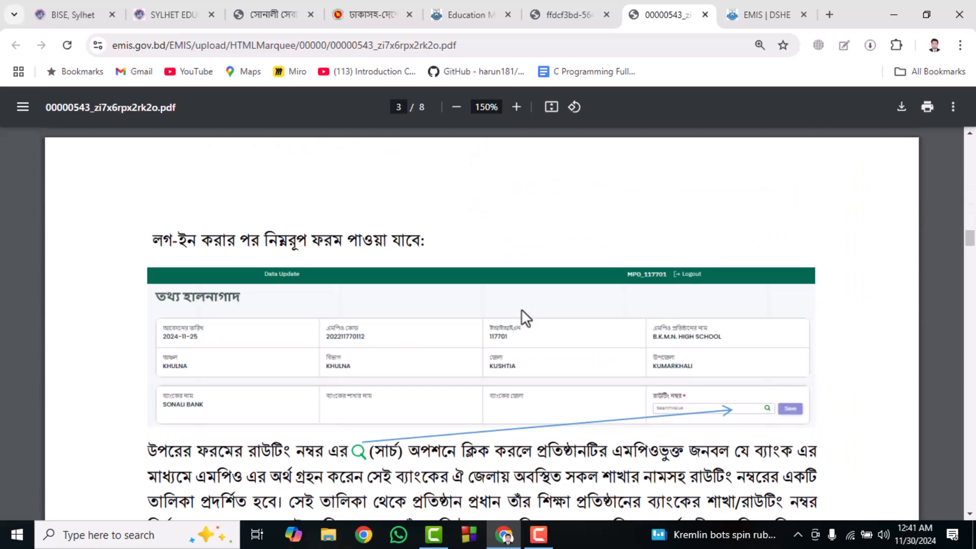
pyautogui.scroll(-10, 520, 311)
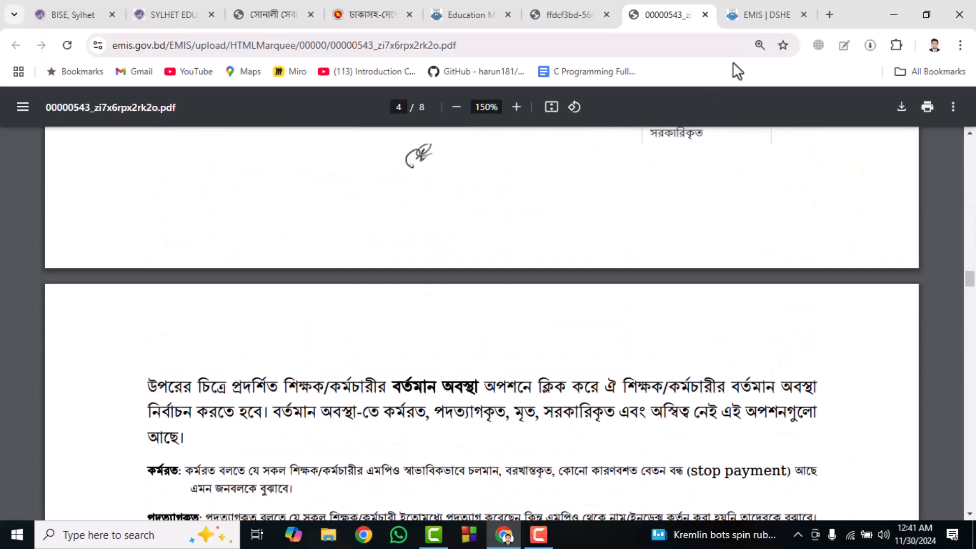
# - Return to the EMIS home page and open the MPO EFT login page
pyautogui.click(755, 7)
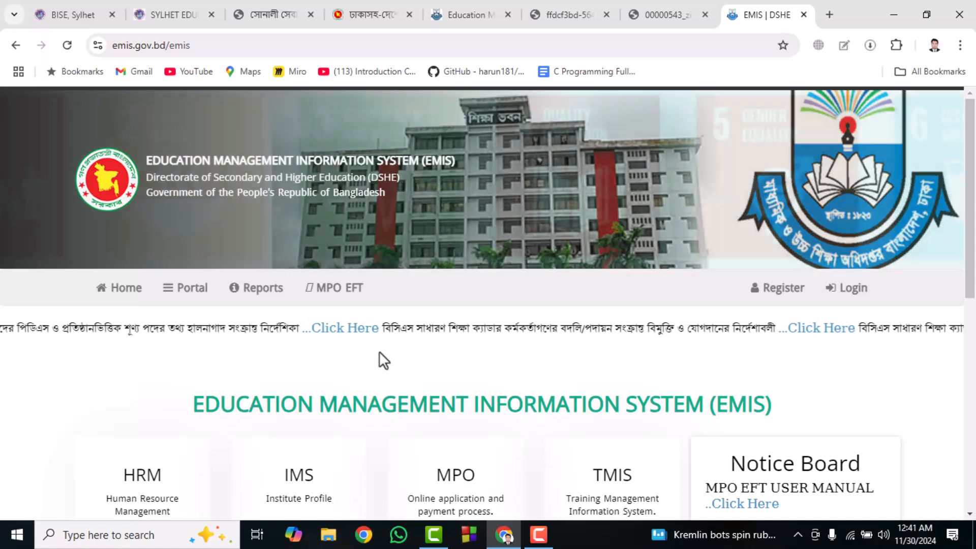
pyautogui.click(347, 288)
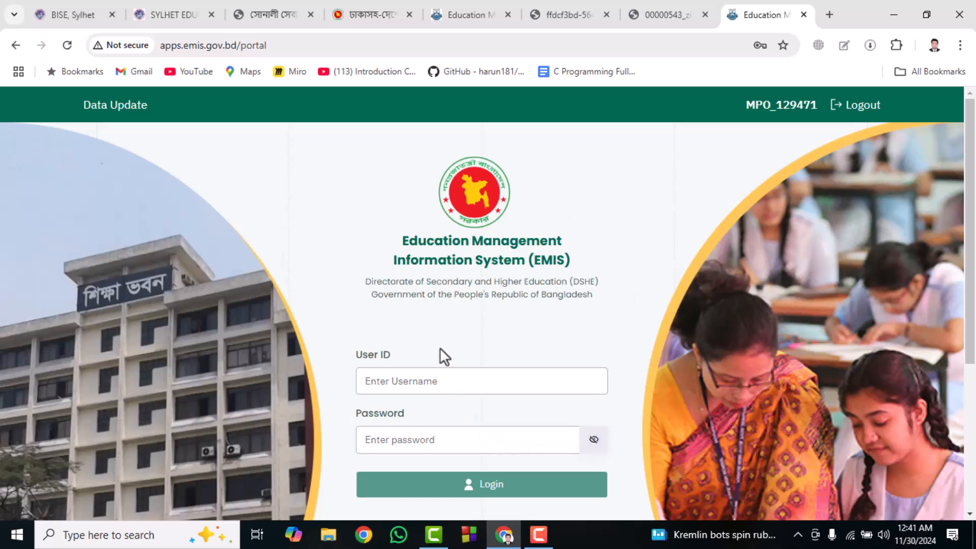
pyautogui.scroll(-1, 440, 349)
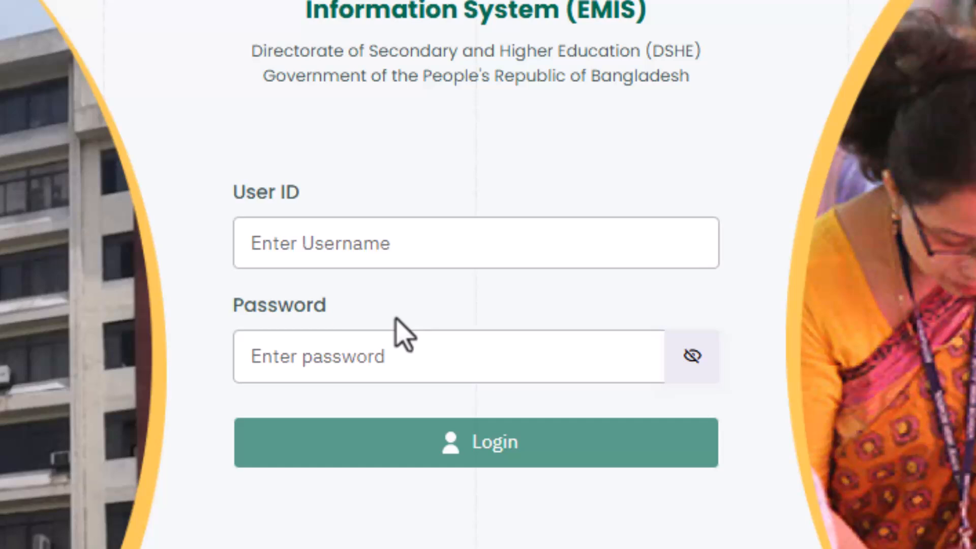
# - Fill in the institution's user ID and account password and log in to the MPO EFT portal
pyautogui.click(400, 264)
pyautogui.click(808, 548)
pyautogui.click(534, 472)
pyautogui.click(530, 434)
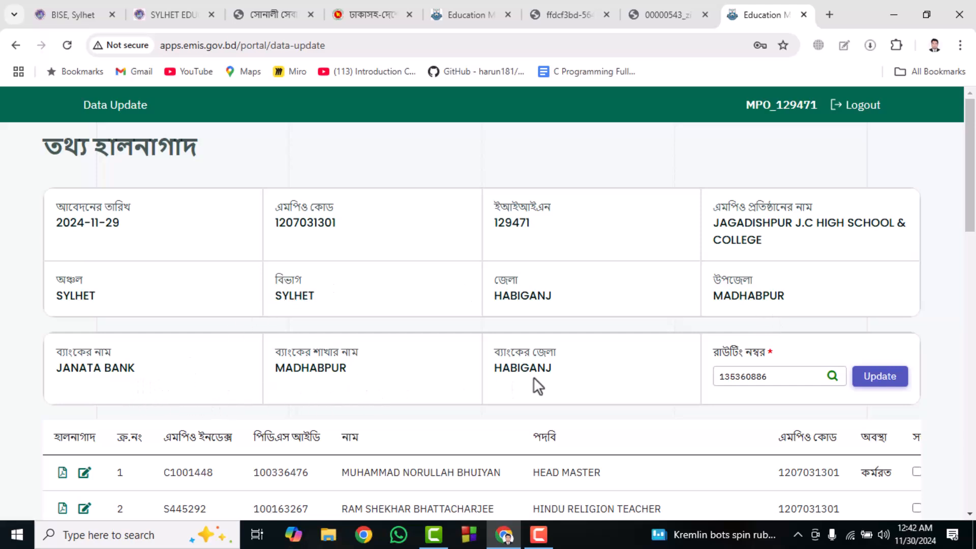
# - Search the Janata Bank branches for "madhabpur", choose the MADHABPUR branch in Habiganj as the routing number and save the update
pyautogui.click(832, 376)
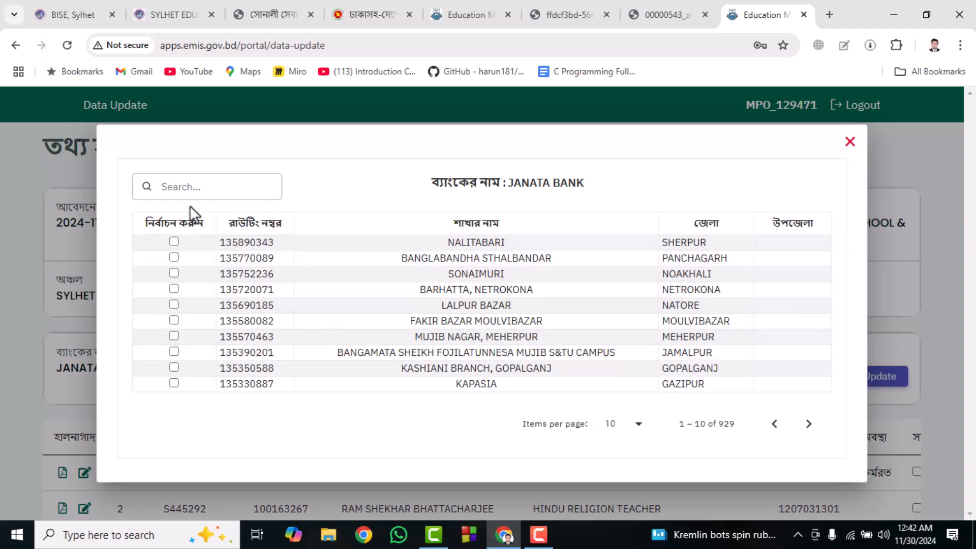
pyautogui.click(193, 186)
pyautogui.write('m')
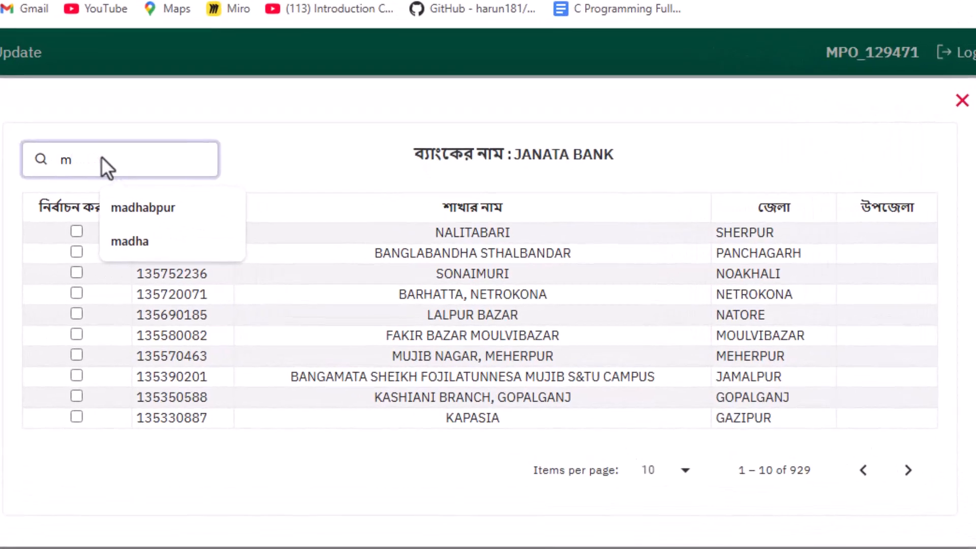
pyautogui.write('adhabpur')
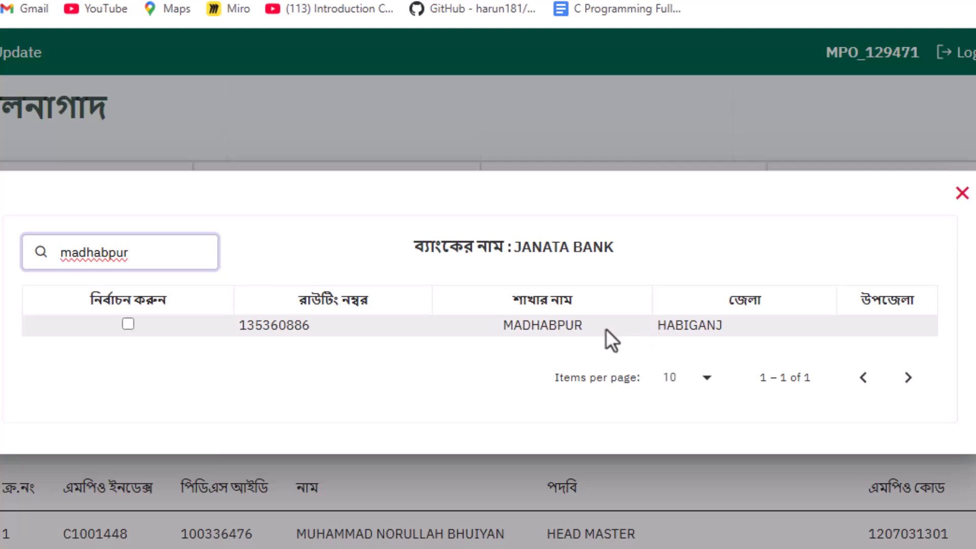
pyautogui.click(128, 325)
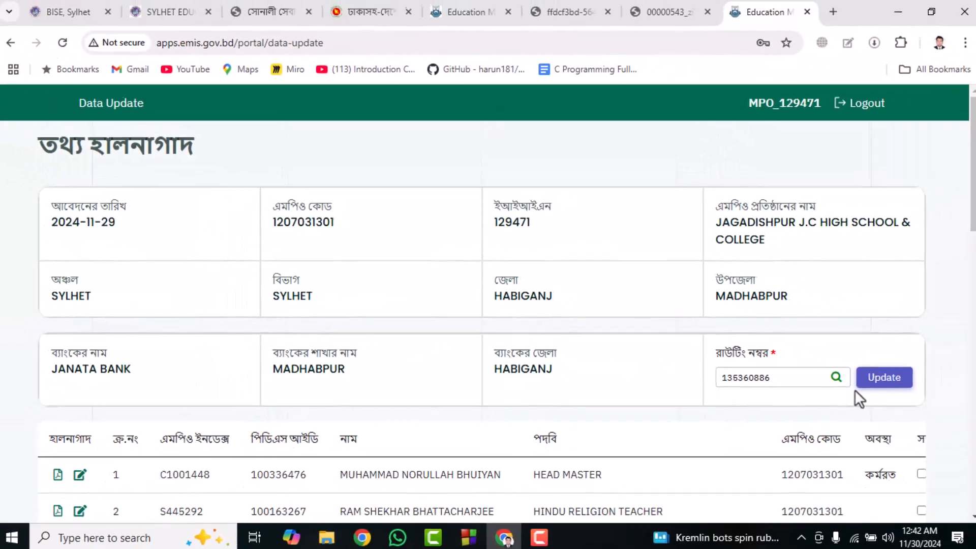
pyautogui.click(881, 386)
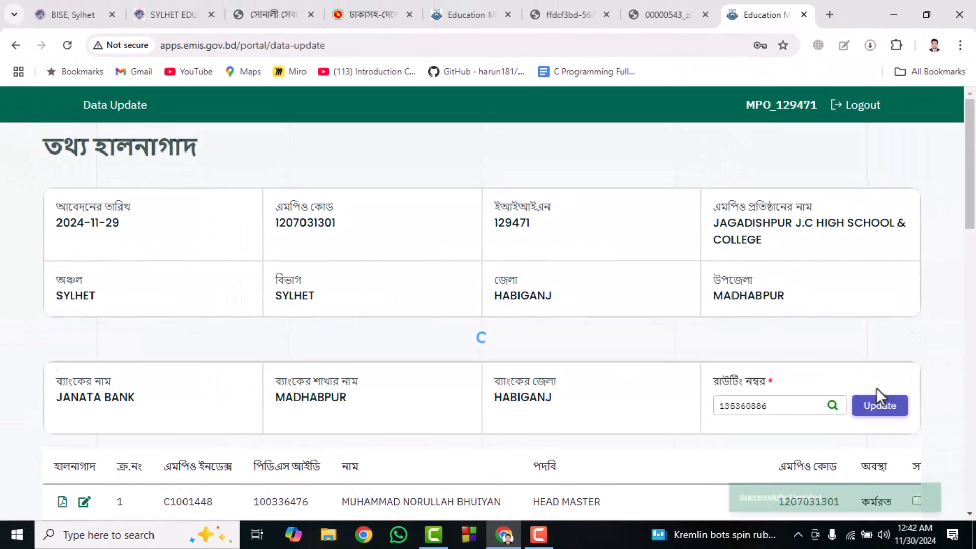
# - Open the data update form for the head master in the first row of the staff list
pyautogui.scroll(-4, 880, 391)
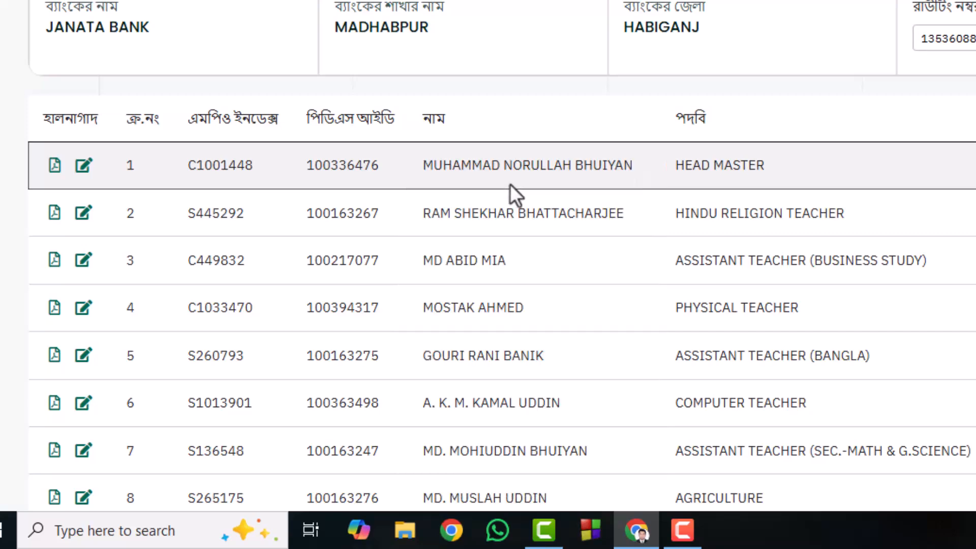
pyautogui.scroll(-5, 510, 184)
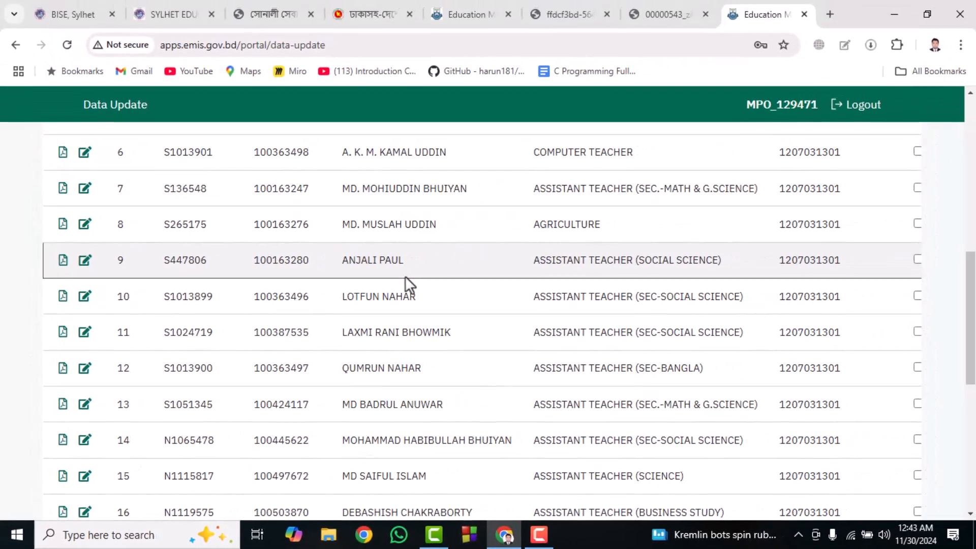
pyautogui.scroll(10, 405, 275)
pyautogui.scroll(-2, 407, 278)
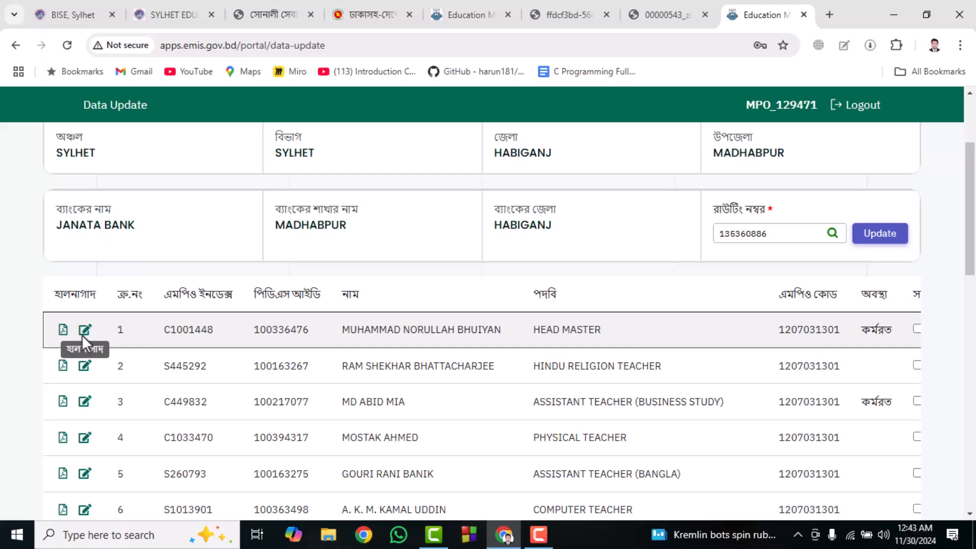
pyautogui.click(83, 335)
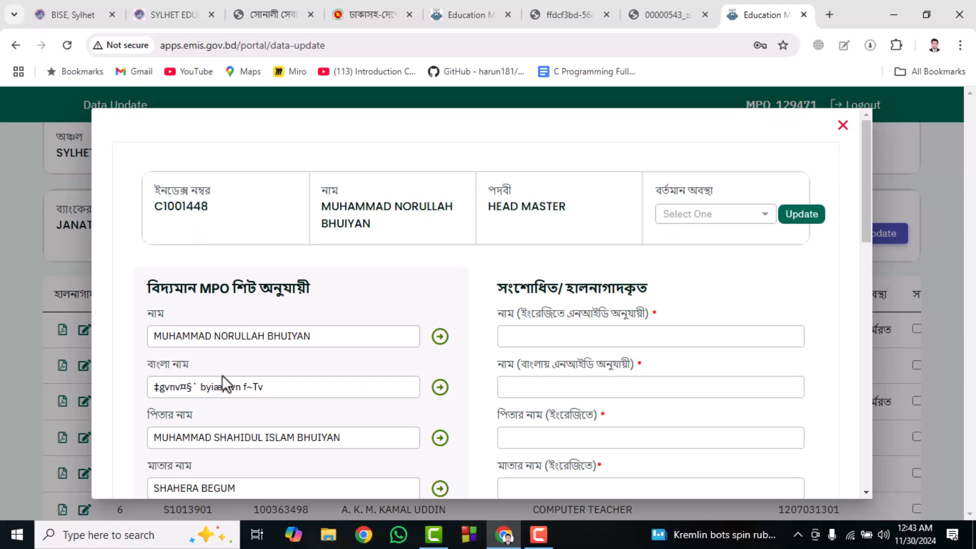
# - Examine the existing MPO sheet fields and the matching corrected-data fields in the head master's update form
pyautogui.scroll(-3, 224, 371)
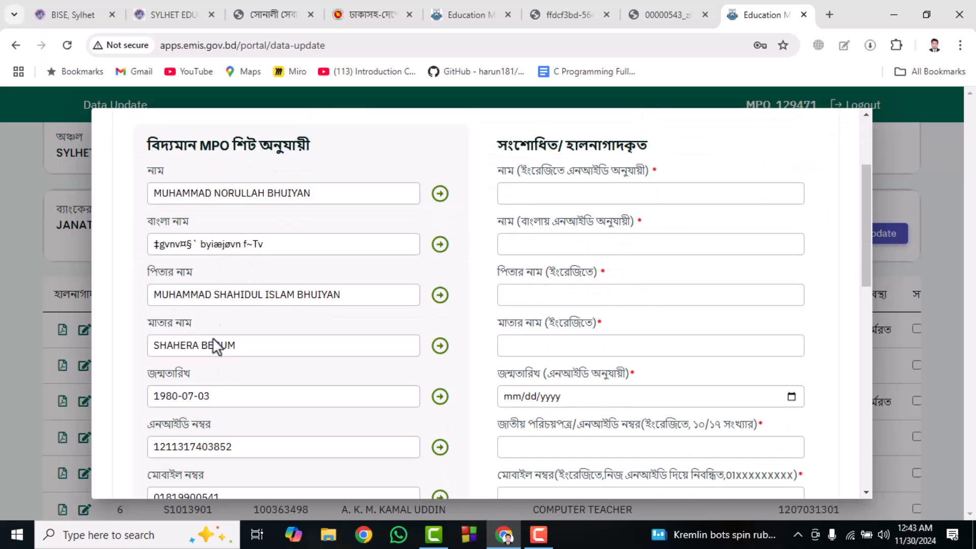
pyautogui.scroll(-9, 214, 330)
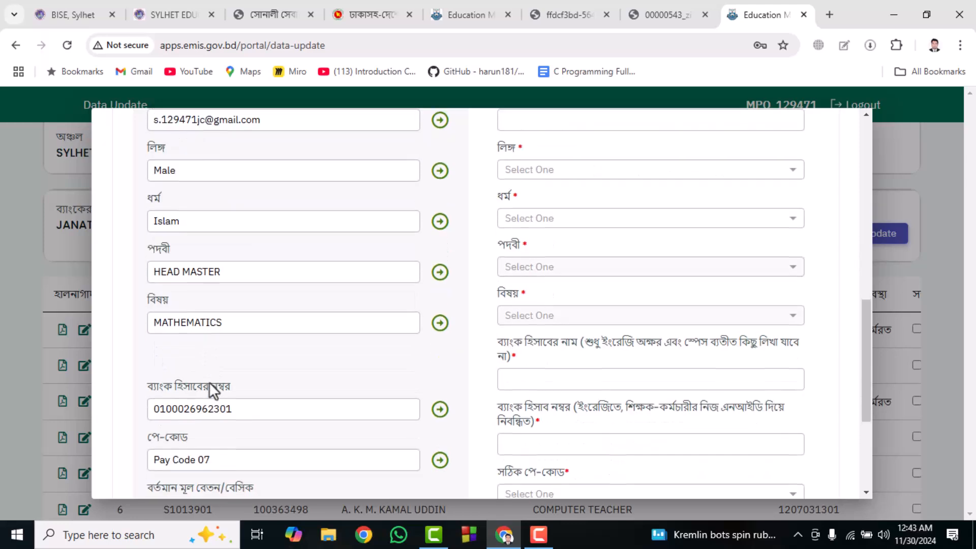
pyautogui.scroll(-5, 209, 382)
pyautogui.scroll(8, 331, 391)
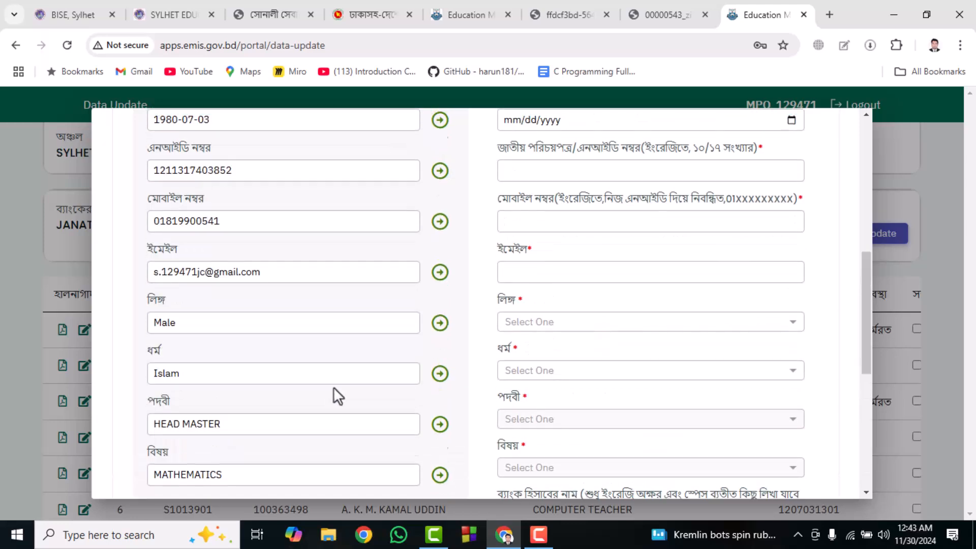
pyautogui.scroll(7, 333, 386)
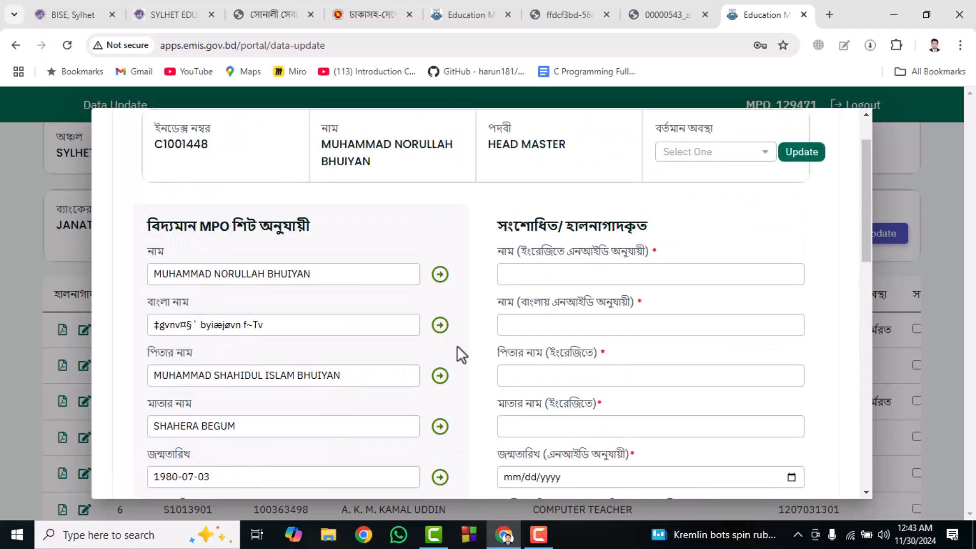
pyautogui.scroll(2, 864, 148)
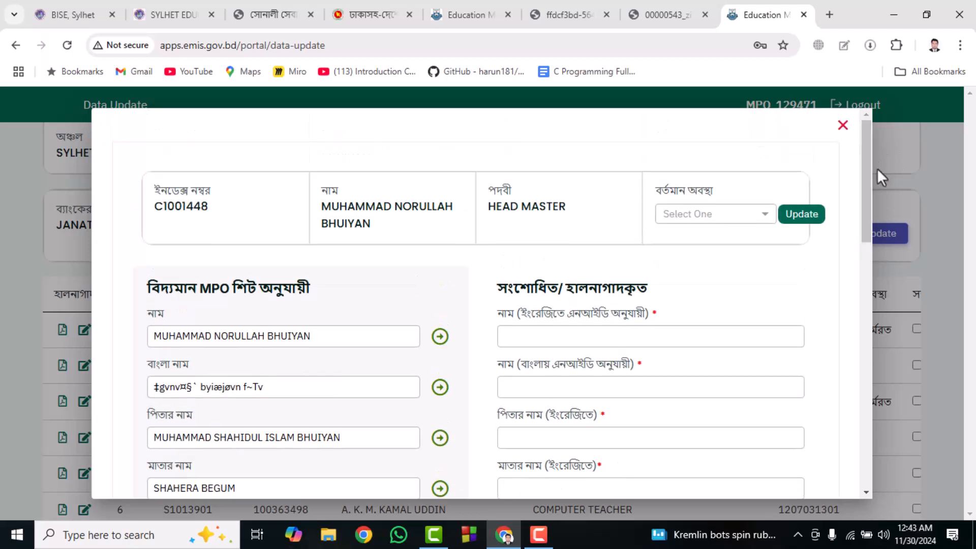
# - Close the head master's form and open the data update form for the assistant teacher in row 18 of the staff list
pyautogui.click(839, 128)
pyautogui.scroll(-5, 350, 401)
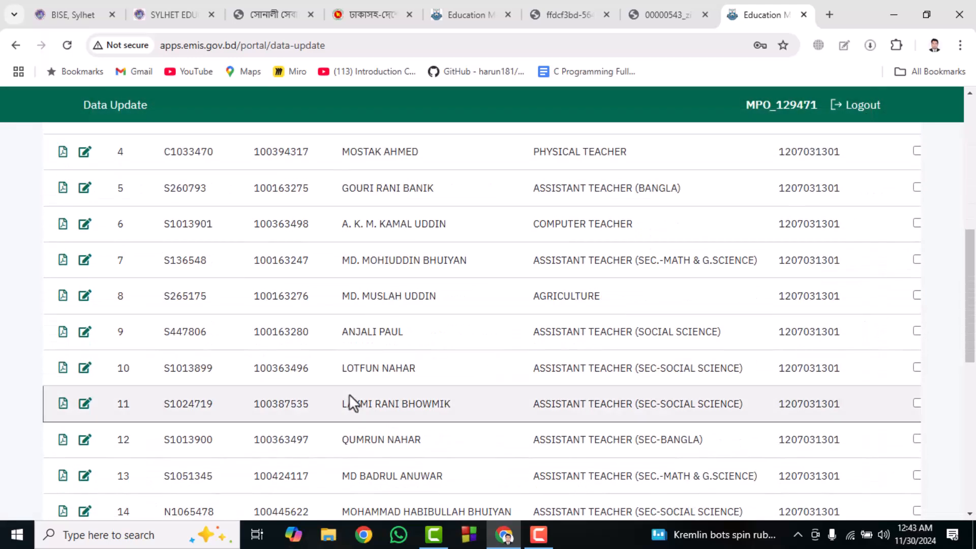
pyautogui.scroll(-5, 351, 395)
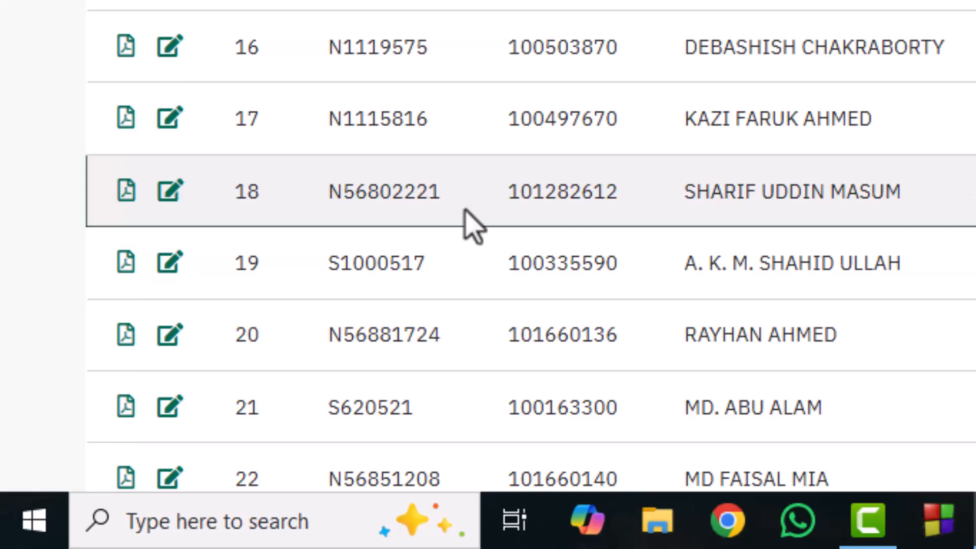
pyautogui.click(176, 200)
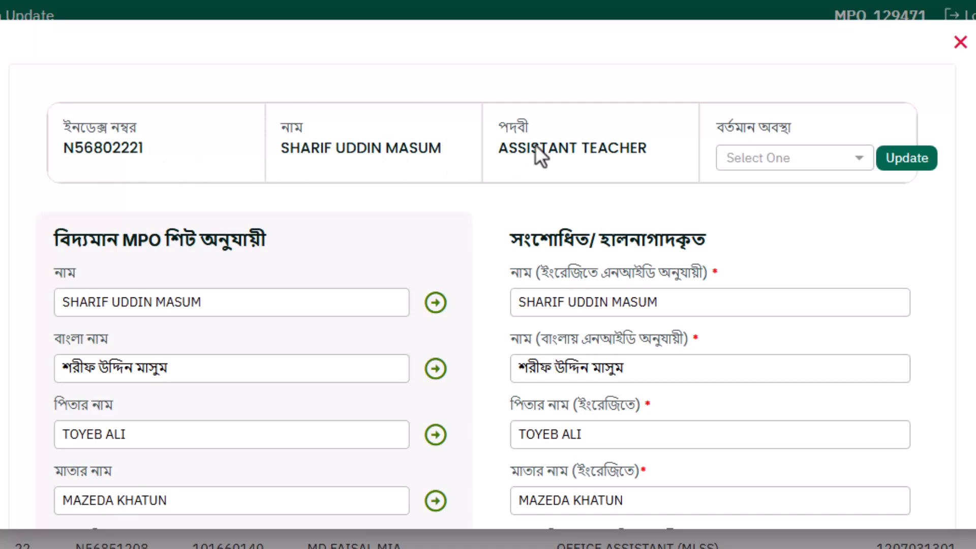
# - Set the assistant teacher's current status to কর্মরত and save the status update
pyautogui.click(819, 160)
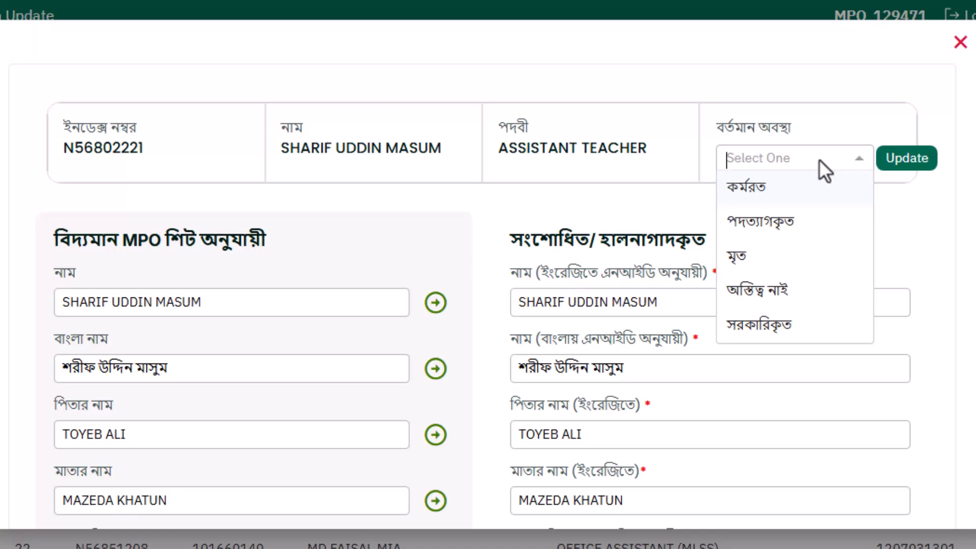
pyautogui.click(777, 183)
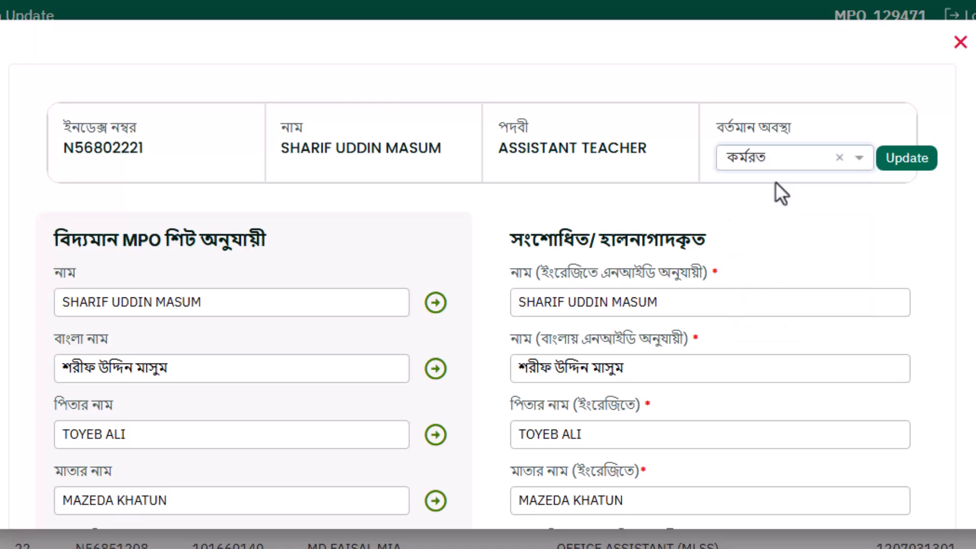
pyautogui.click(926, 153)
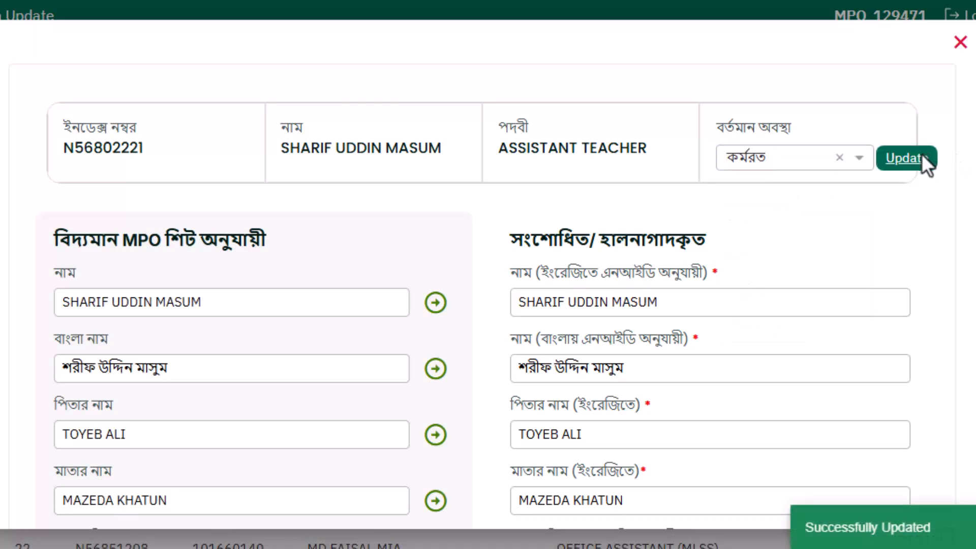
# - Clear the teacher's English name, Bangla name and father's name from the corrected-data fields
pyautogui.scroll(-2, 244, 298)
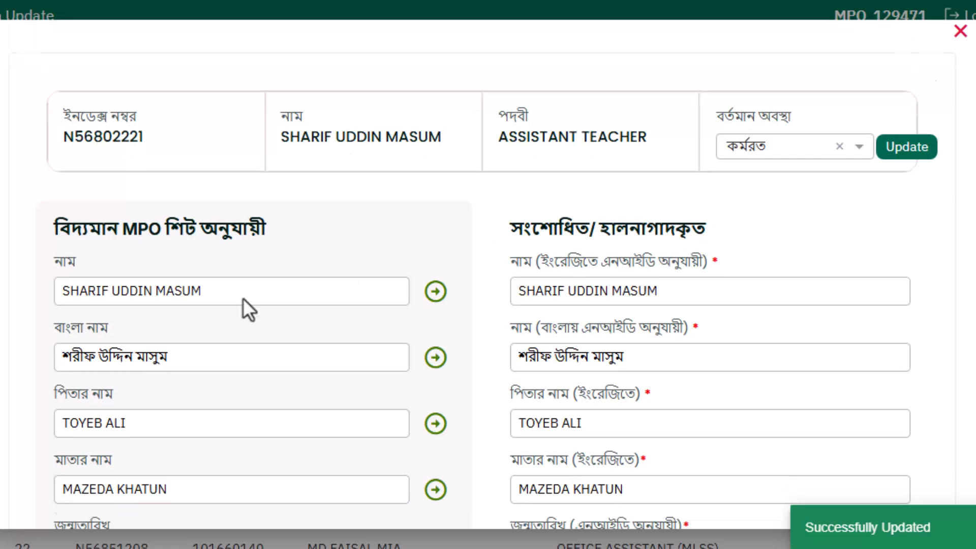
pyautogui.tripleClick(697, 205)
pyautogui.press('BackSpace')
pyautogui.moveTo(629, 275); pyautogui.dragTo(498, 278)
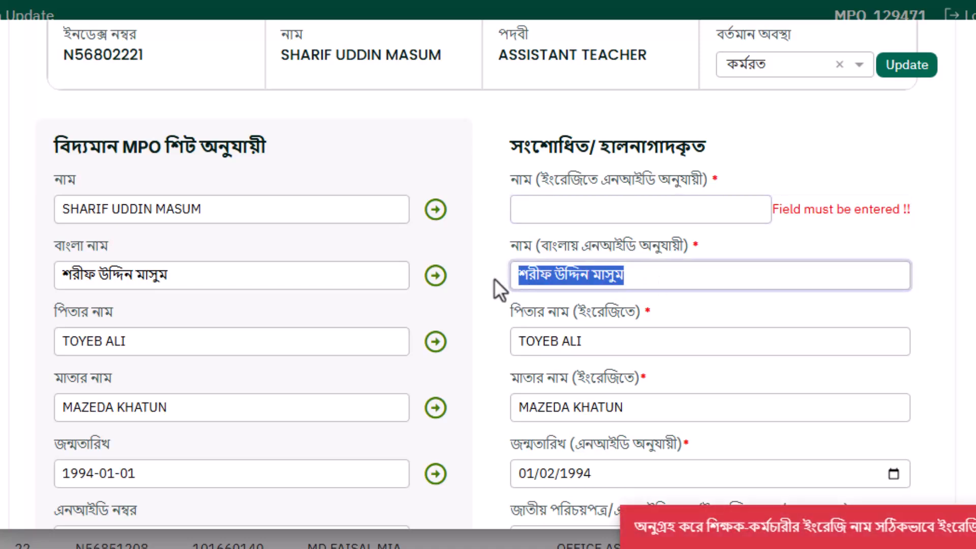
pyautogui.press('BackSpace')
pyautogui.tripleClick(555, 350)
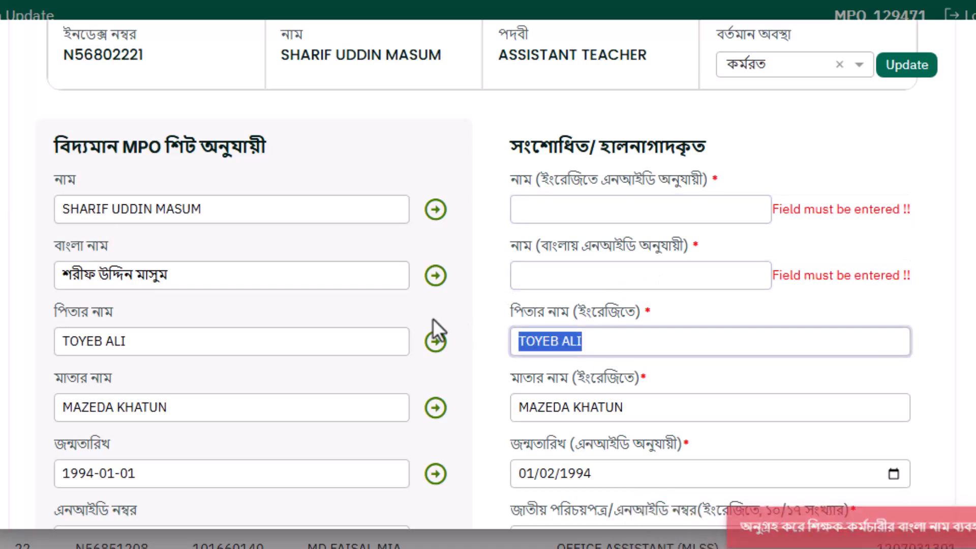
pyautogui.press('BackSpace')
pyautogui.click(484, 242)
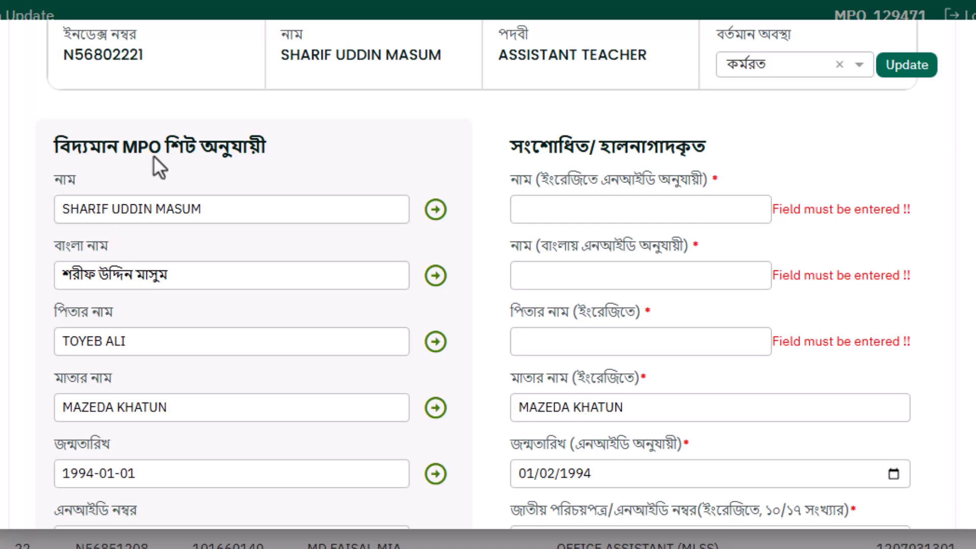
# - Enter the teacher's full name in English in the corrected-data name field
pyautogui.click(708, 210)
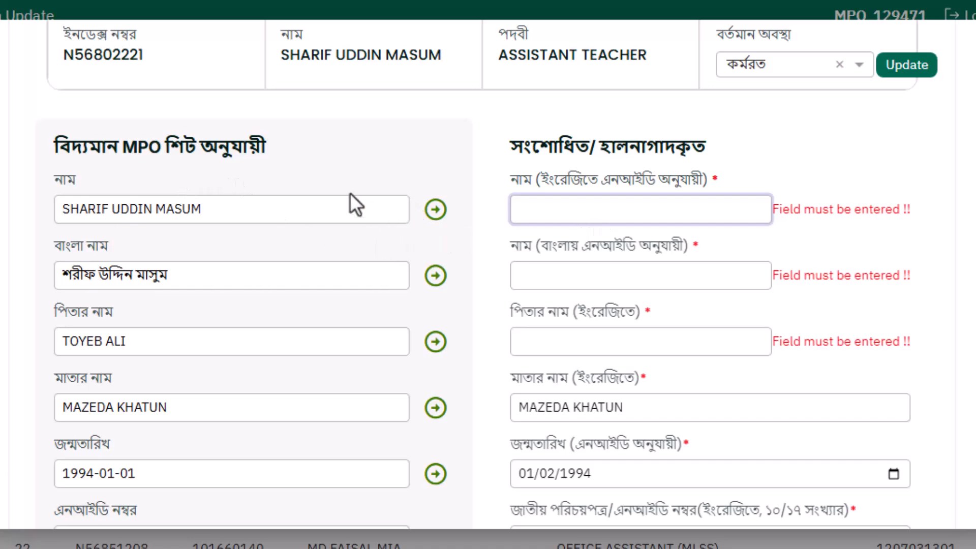
pyautogui.scroll(-10, 349, 198)
pyautogui.scroll(10, 251, 311)
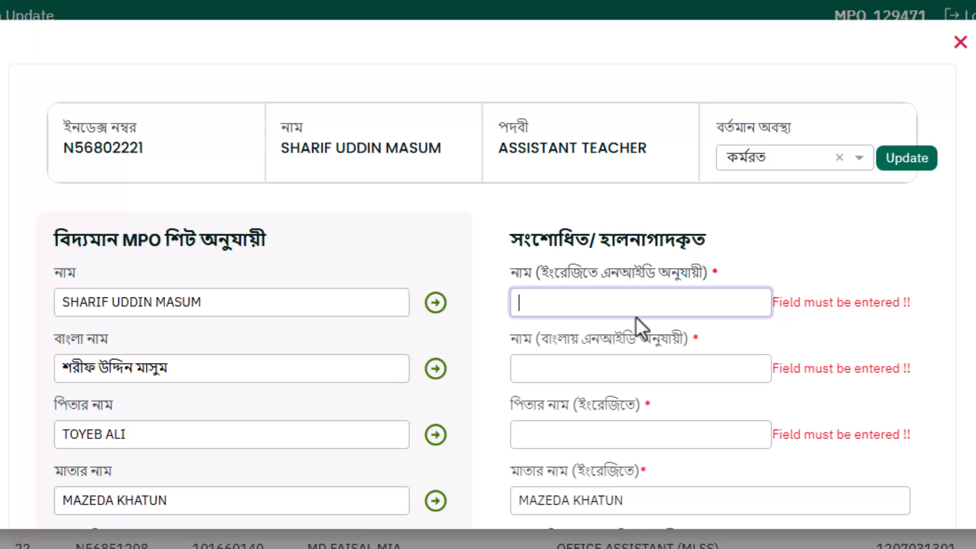
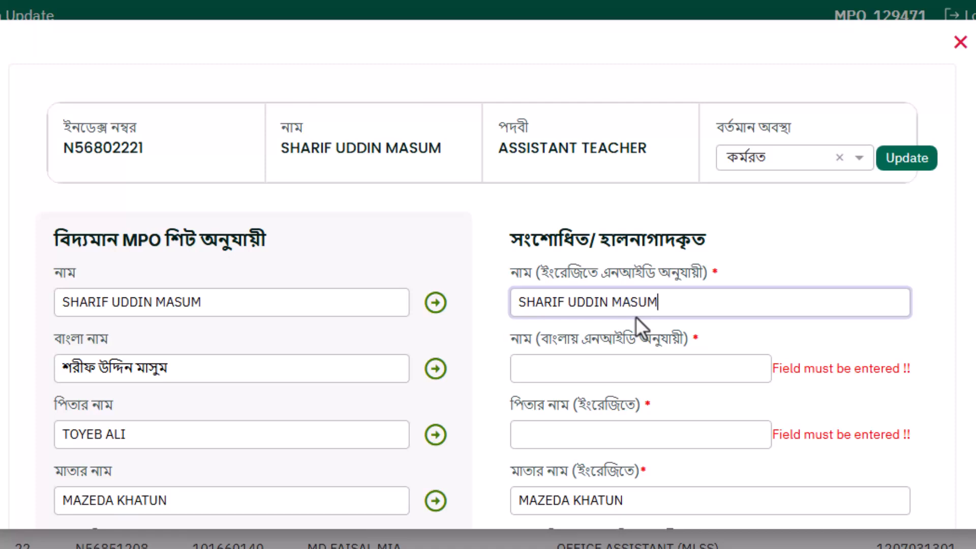
# - Transfer the English name, Bangla name and father's name from the existing MPO sheet data to the corrected fields
pyautogui.moveTo(663, 307); pyautogui.dragTo(460, 296)
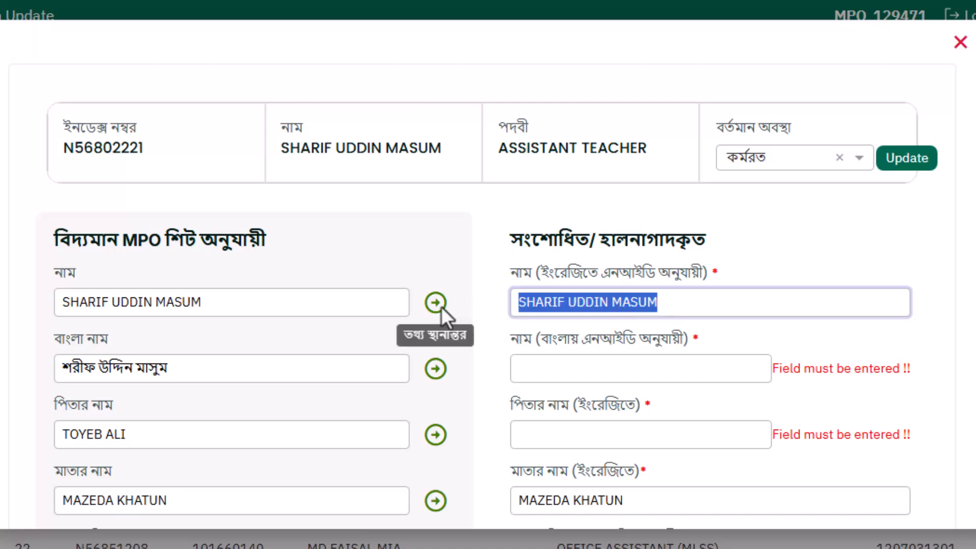
pyautogui.click(440, 307)
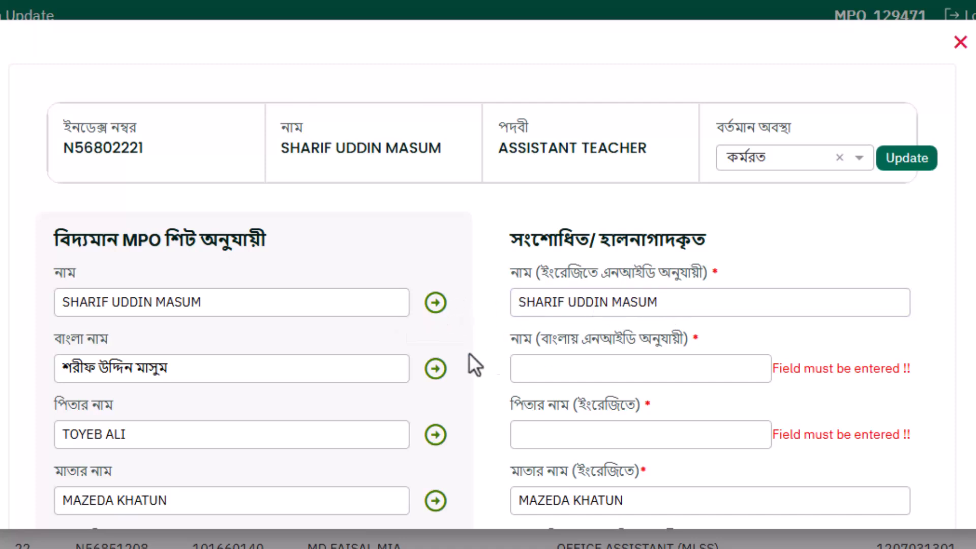
pyautogui.click(441, 368)
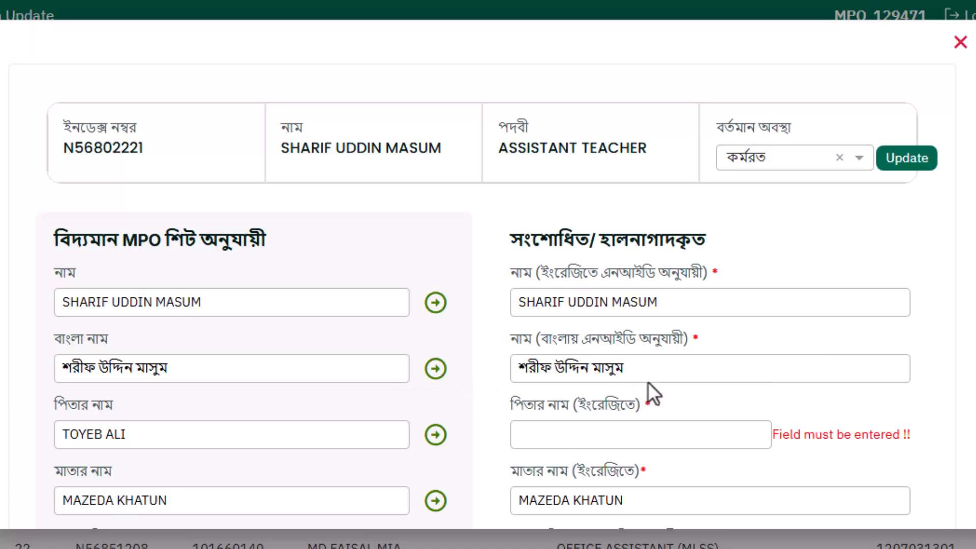
pyautogui.scroll(-2, 648, 382)
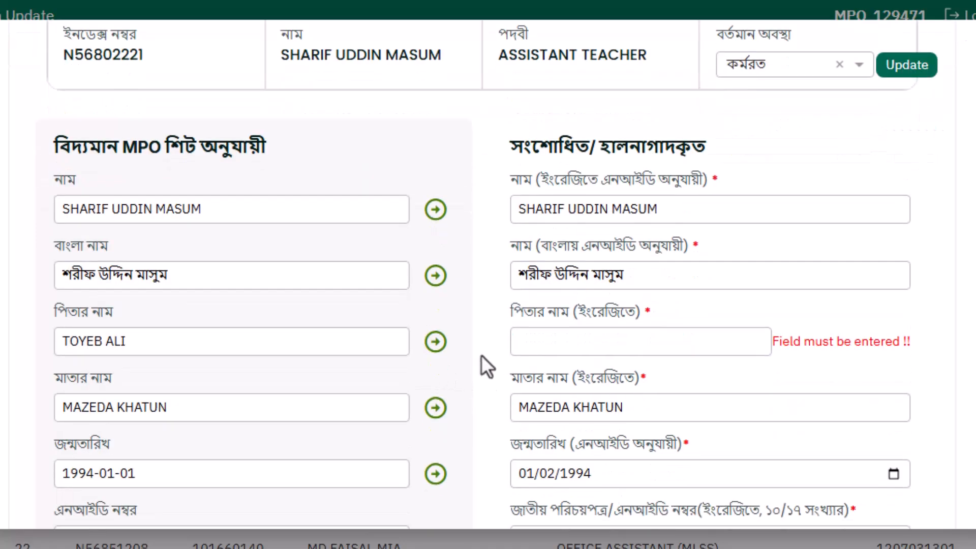
pyautogui.click(436, 341)
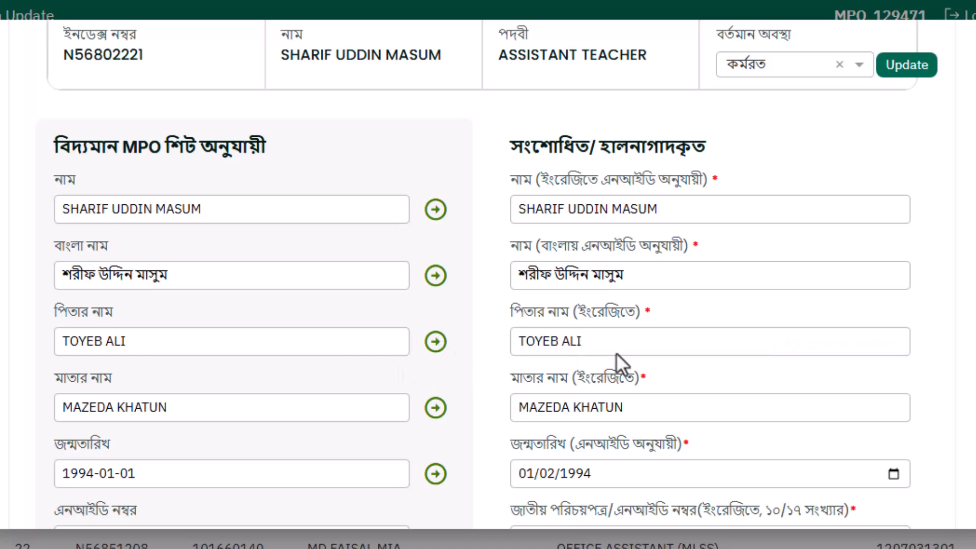
# - Choose Islam as the teacher's religion in the corrected data
pyautogui.scroll(-1, 569, 350)
pyautogui.scroll(-1, 568, 349)
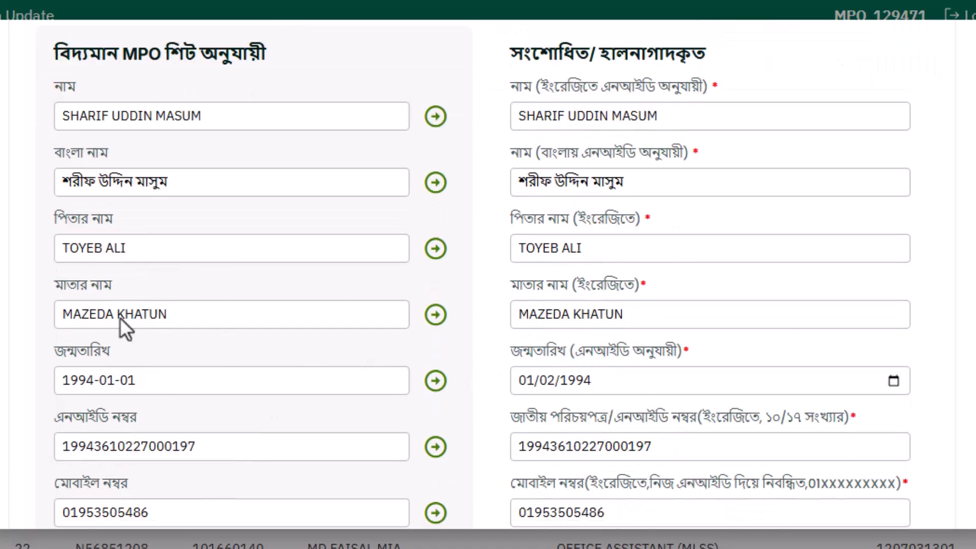
pyautogui.scroll(-2, 675, 417)
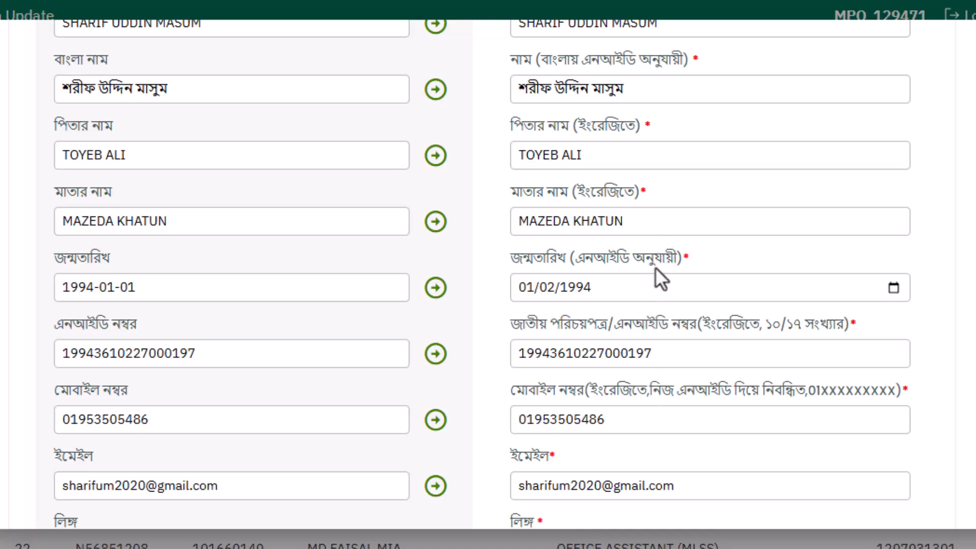
pyautogui.scroll(-2, 654, 269)
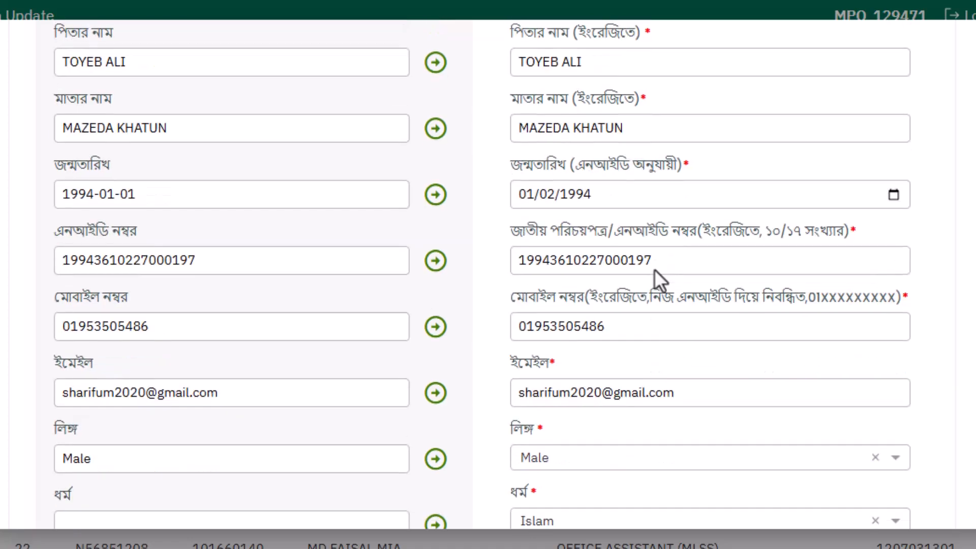
pyautogui.scroll(-2, 654, 269)
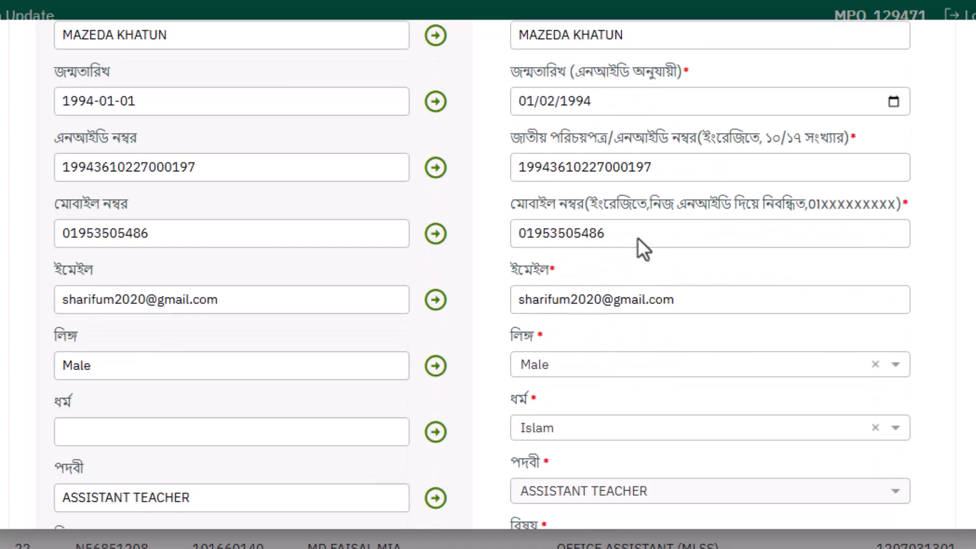
pyautogui.scroll(-2, 641, 249)
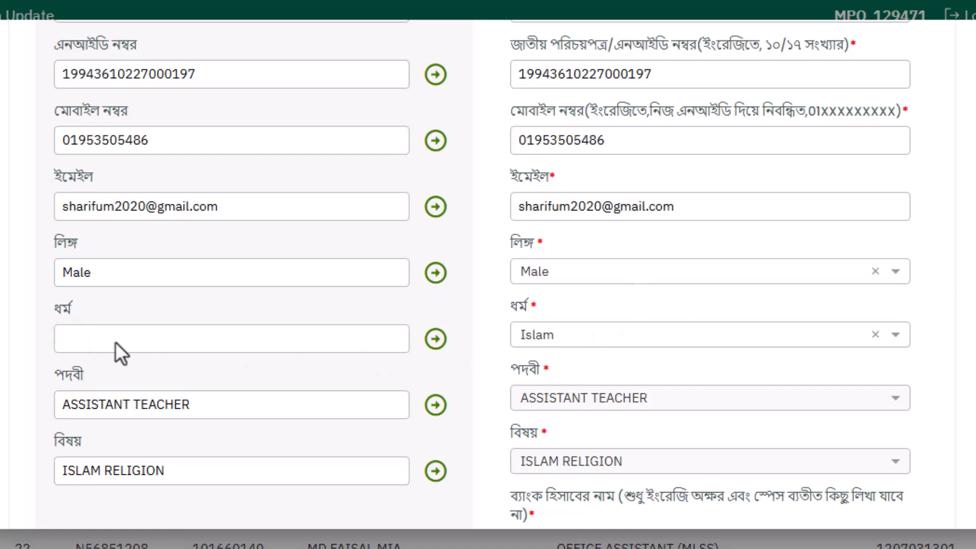
pyautogui.click(635, 337)
pyautogui.click(578, 375)
# - Search the home district list for "HABIG" and choose HABIGANJ as the teacher's home district
pyautogui.scroll(-2, 578, 373)
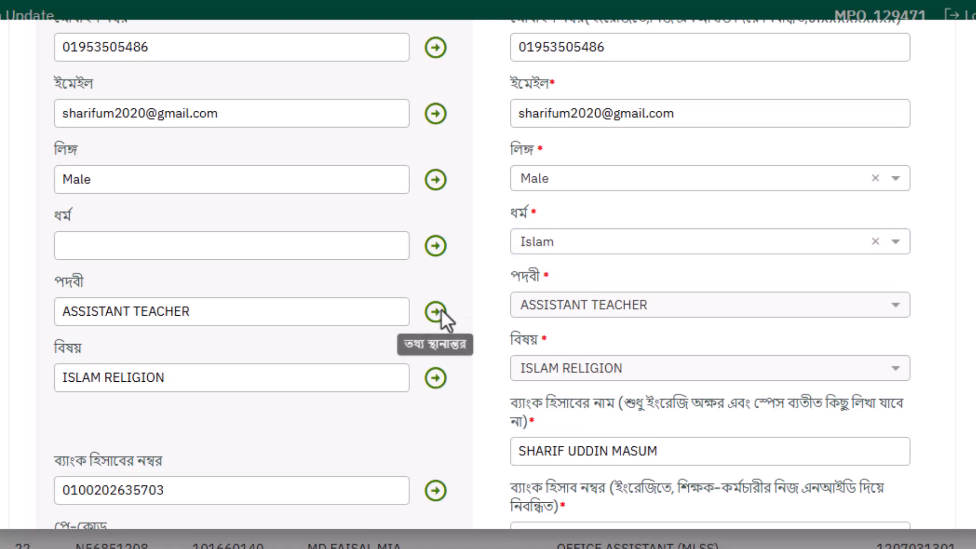
pyautogui.scroll(-4, 438, 375)
pyautogui.scroll(-2, 439, 376)
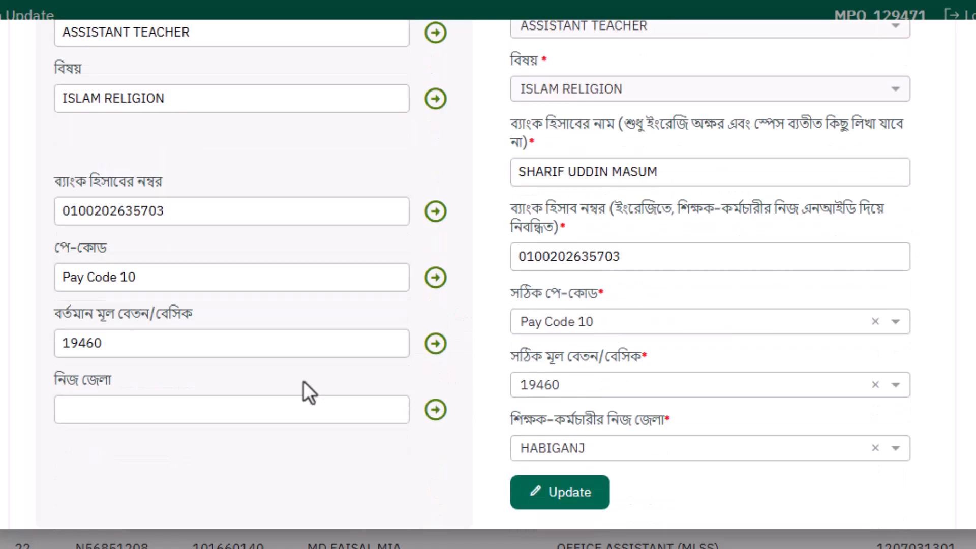
pyautogui.click(355, 405)
pyautogui.click(644, 450)
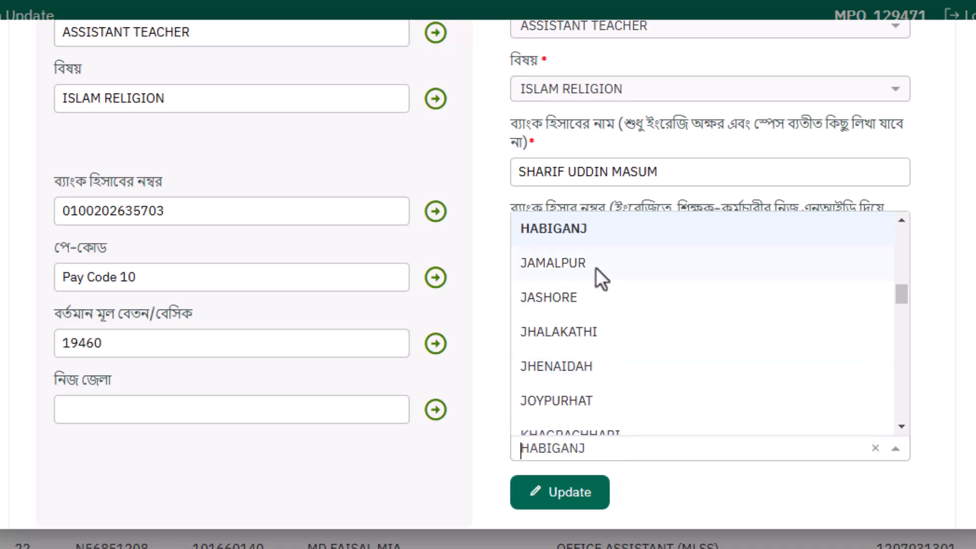
pyautogui.write('H')
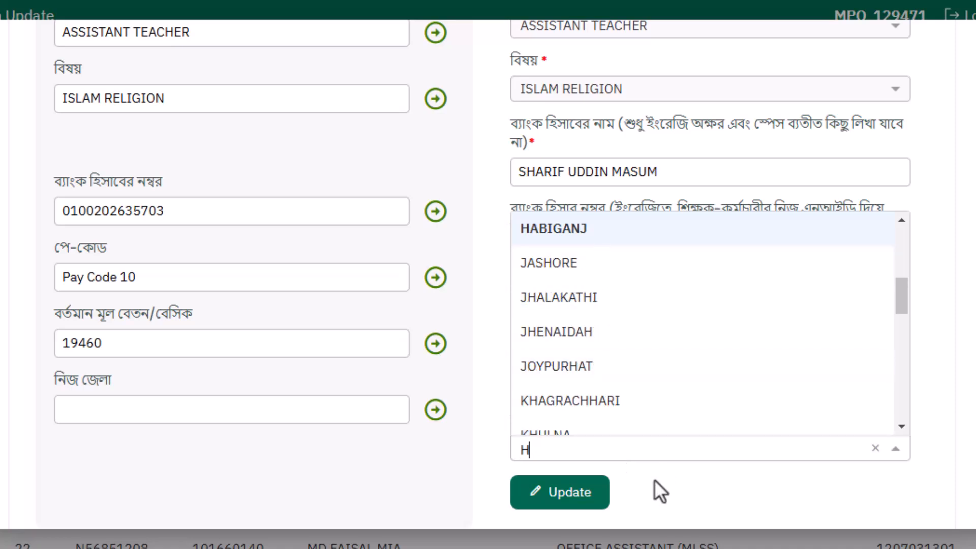
pyautogui.write('ABIG')
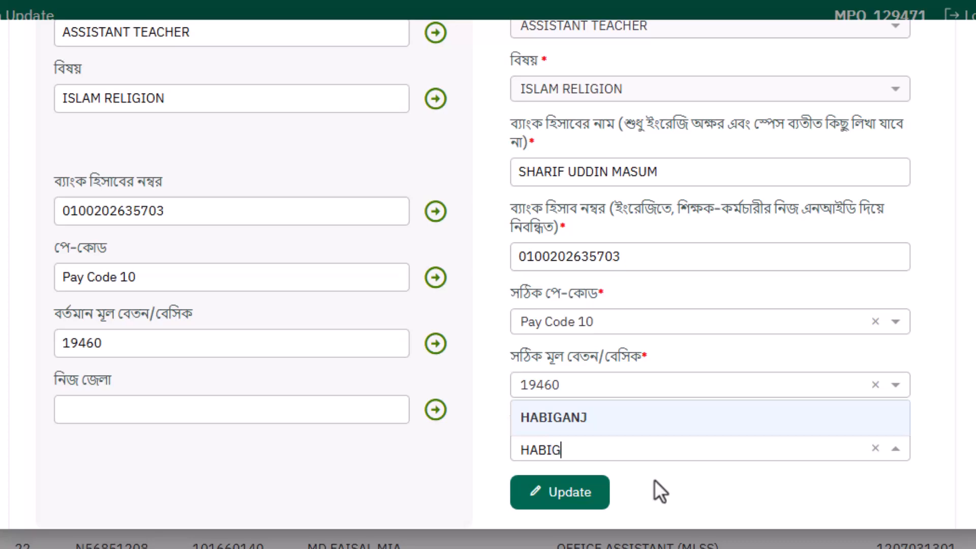
pyautogui.click(568, 428)
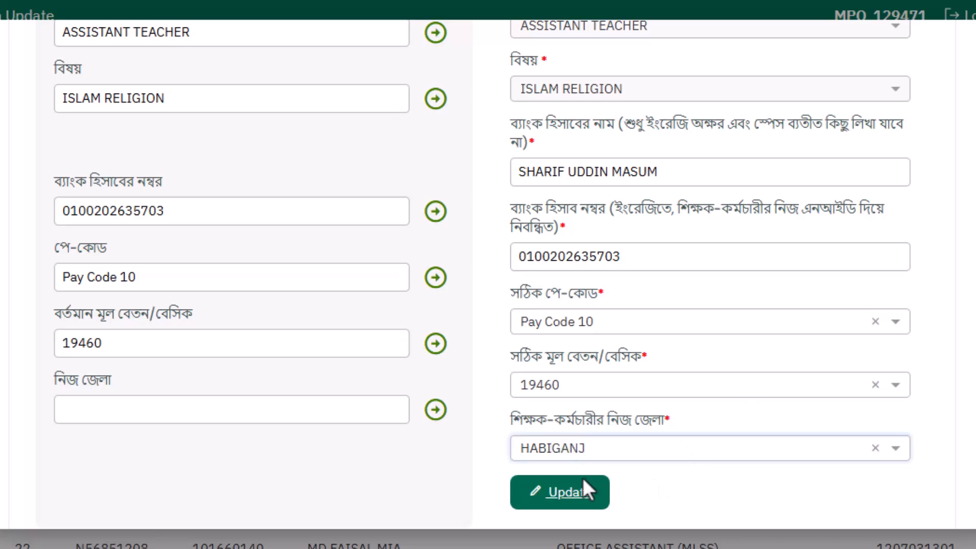
# - Review all corrected fields of the teacher's form against the MPO sheet data, from the name down to the home district
pyautogui.scroll(-2, 618, 459)
pyautogui.scroll(15, 606, 218)
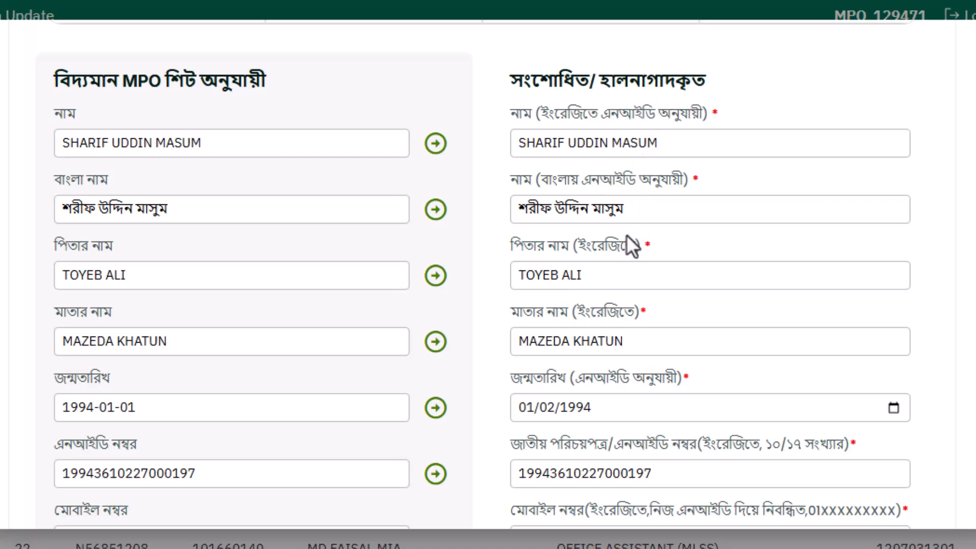
pyautogui.scroll(-2, 663, 157)
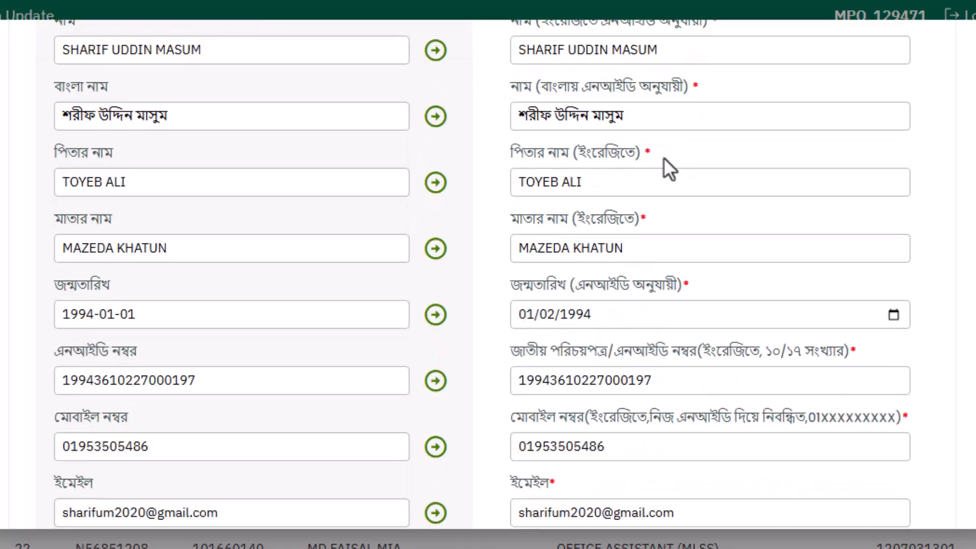
pyautogui.scroll(-2, 663, 157)
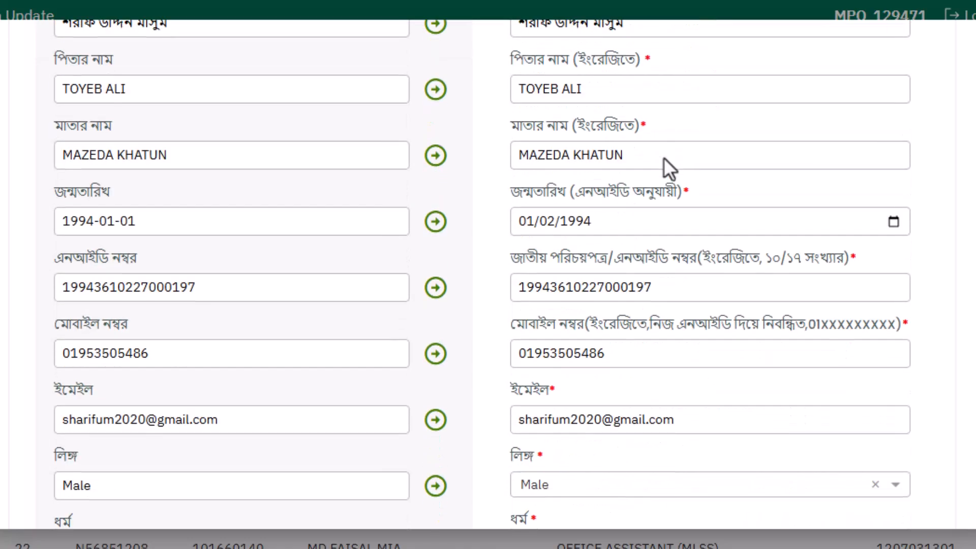
pyautogui.scroll(-2, 663, 157)
pyautogui.scroll(-4, 650, 199)
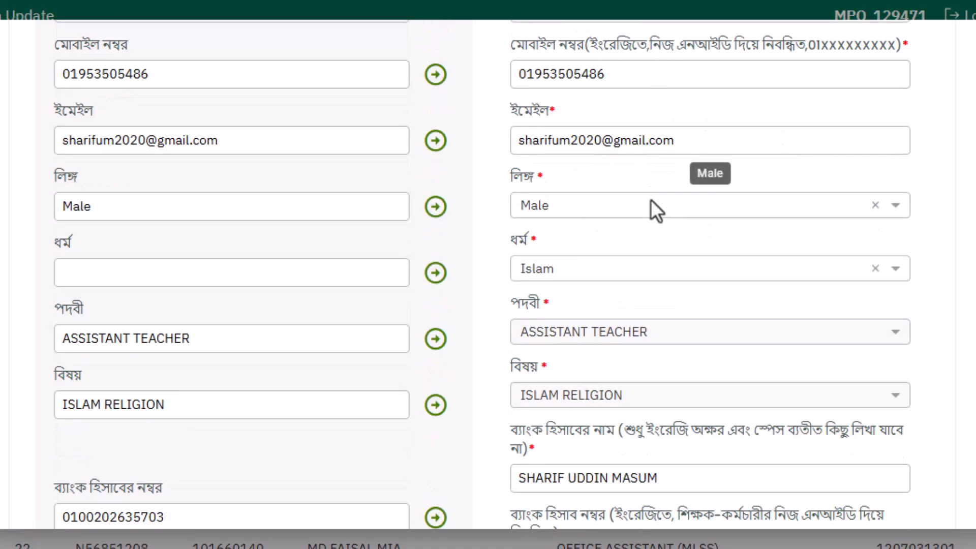
pyautogui.scroll(-4, 650, 202)
pyautogui.scroll(-4, 588, 289)
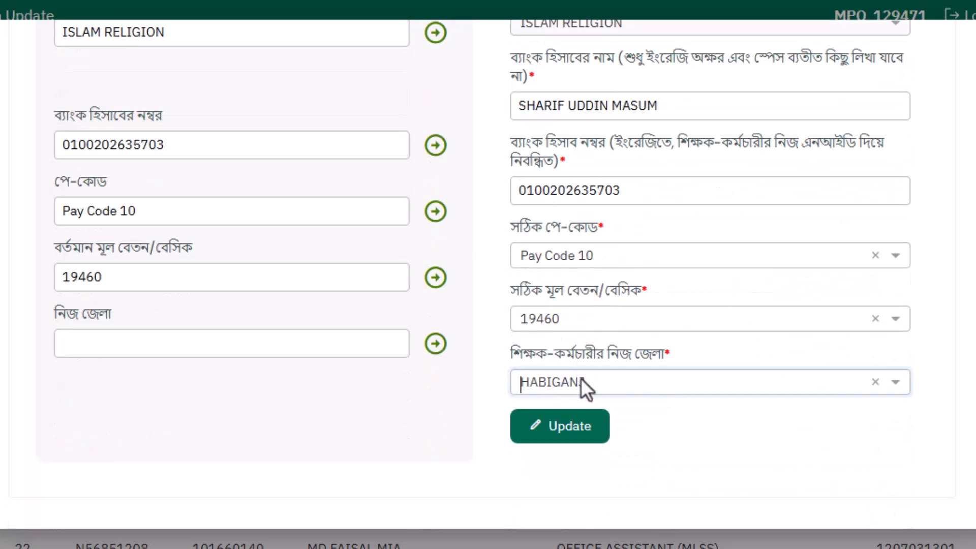
# - Save the teacher's corrected data and open the PDF report of the assistant teacher in row 18 at 150% zoom
pyautogui.click(573, 432)
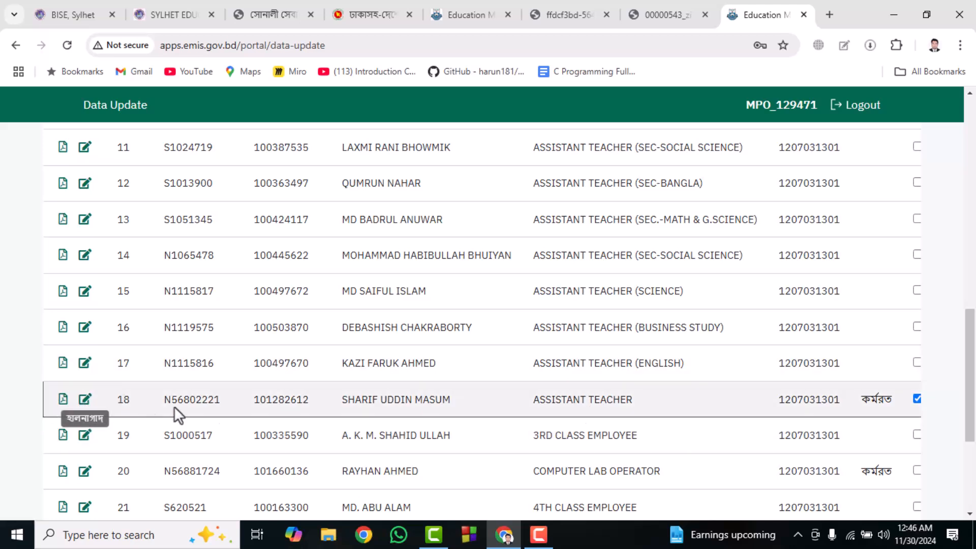
pyautogui.click(63, 399)
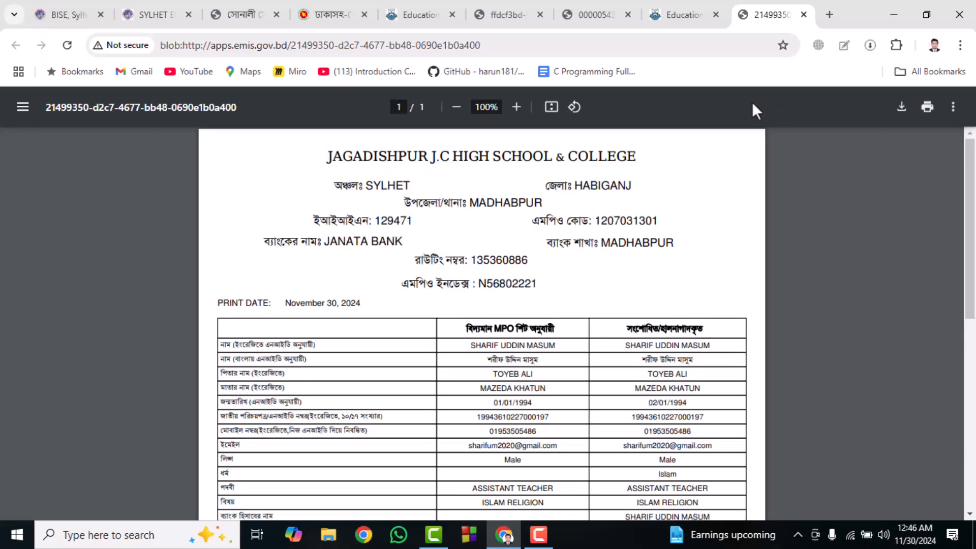
pyautogui.click(522, 108)
pyautogui.click(521, 109)
pyautogui.click(522, 109)
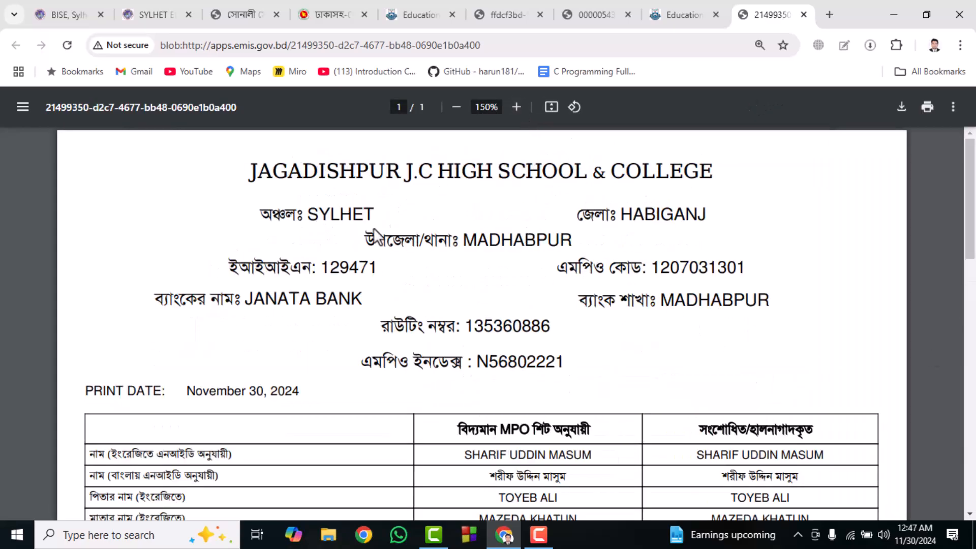
# - Compare the existing MPO sheet values with the corrected values in the teacher's PDF report, down to the status and signature line
pyautogui.scroll(-4, 463, 343)
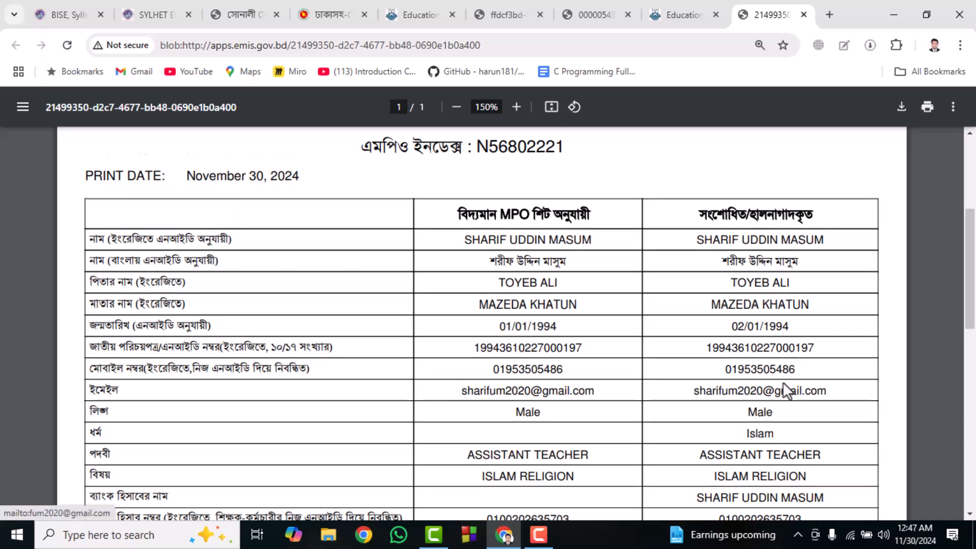
pyautogui.scroll(-4, 783, 385)
pyautogui.scroll(4, 783, 384)
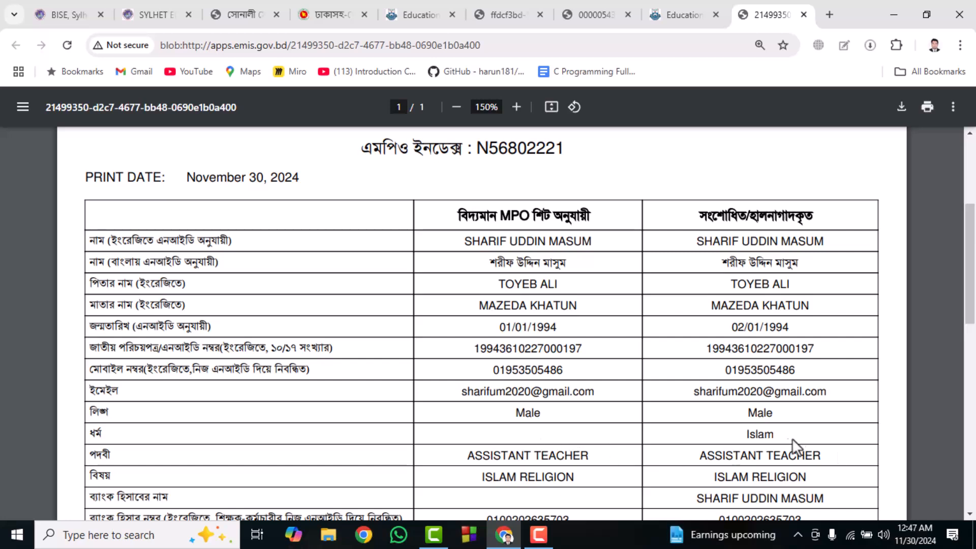
pyautogui.scroll(-3, 773, 435)
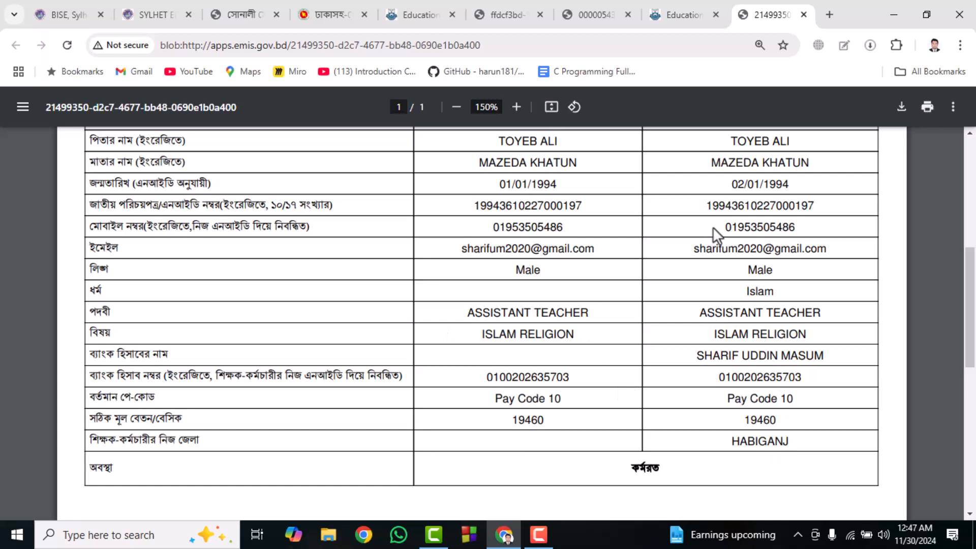
pyautogui.scroll(-3, 712, 274)
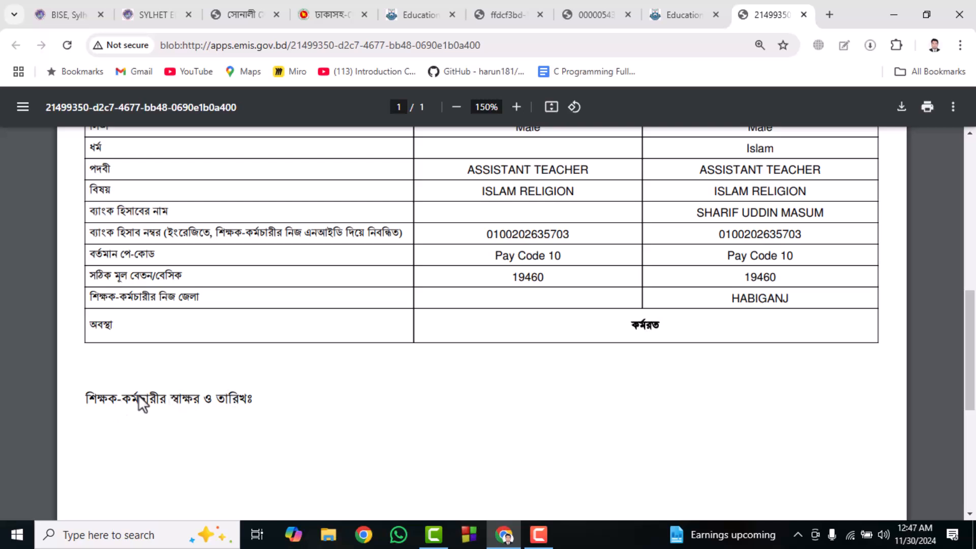
pyautogui.scroll(7, 590, 244)
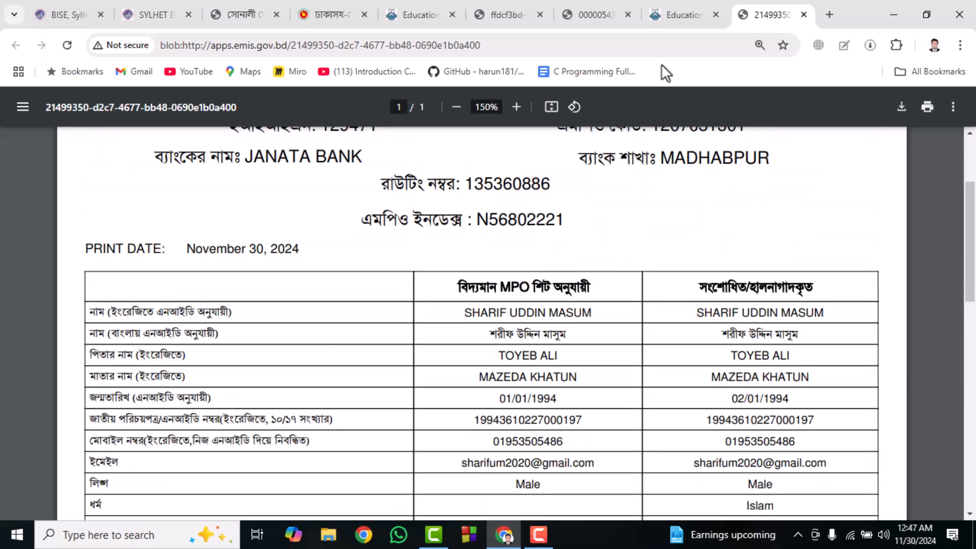
# - Return to the staff list and examine the status and completed columns and the option to send the data for further processing
pyautogui.click(665, 15)
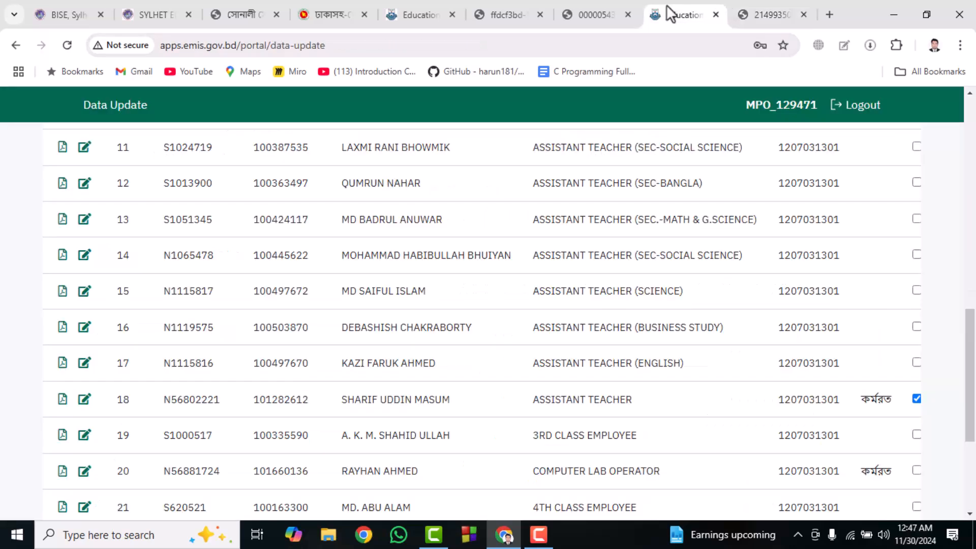
pyautogui.scroll(3, 800, 368)
pyautogui.scroll(-6, 829, 307)
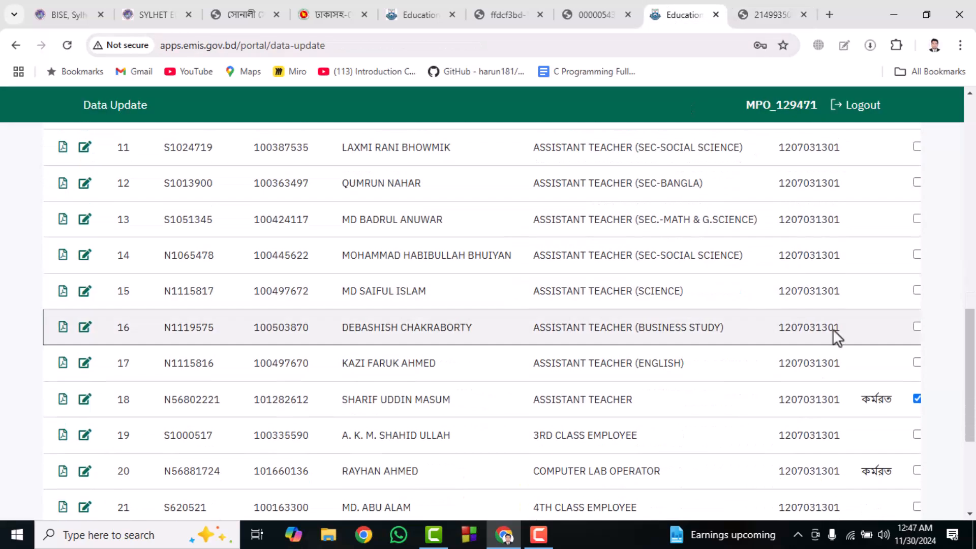
pyautogui.moveTo(723, 462); pyautogui.dragTo(862, 444)
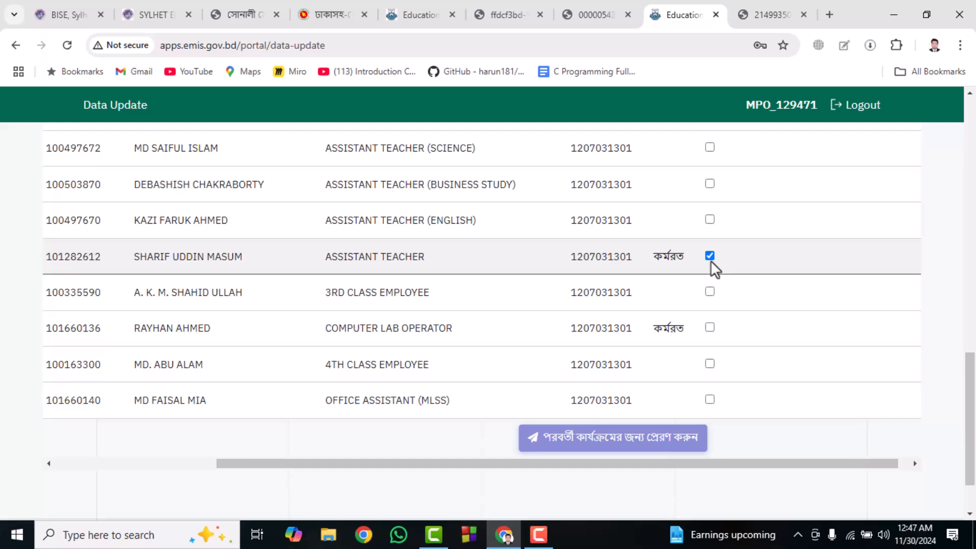
pyautogui.scroll(7, 710, 260)
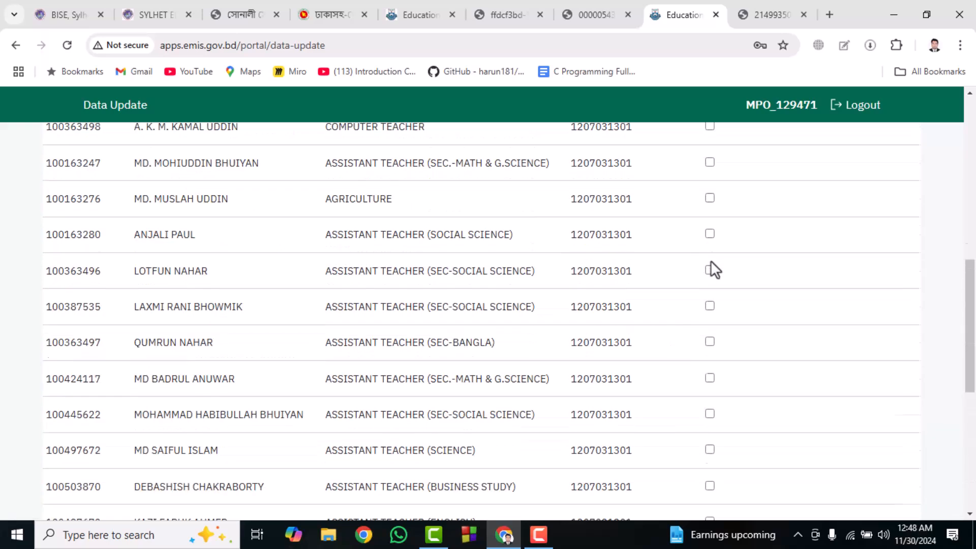
pyautogui.scroll(4, 701, 221)
pyautogui.scroll(-6, 701, 223)
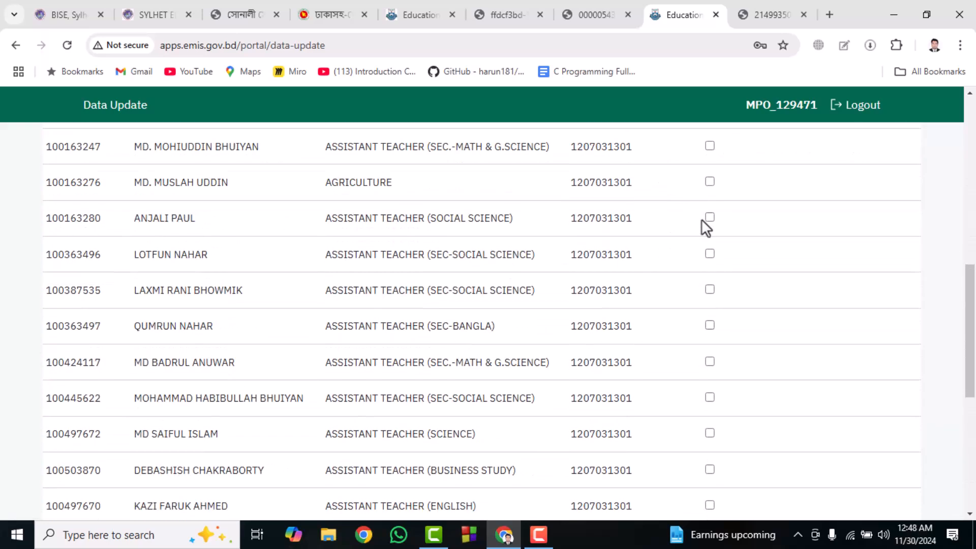
pyautogui.scroll(-5, 705, 227)
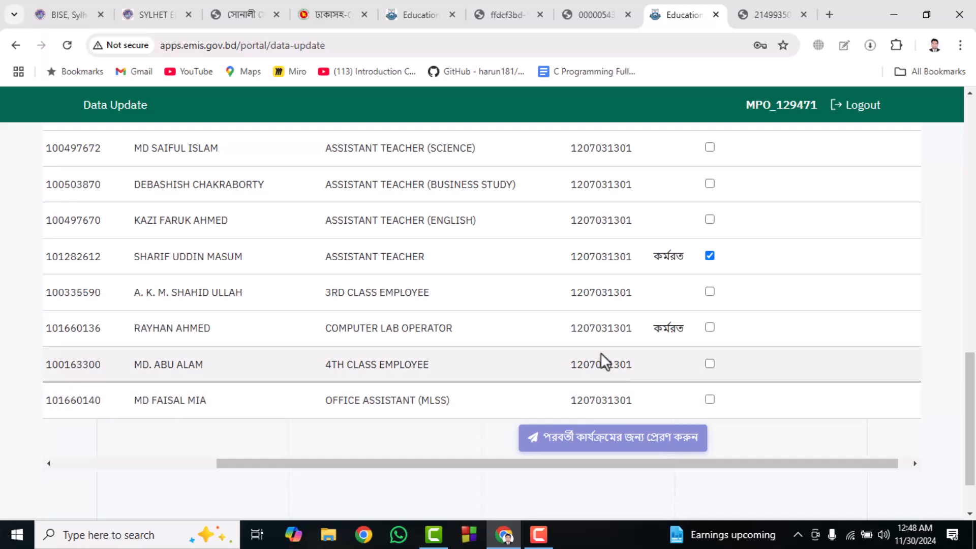
pyautogui.scroll(5, 617, 349)
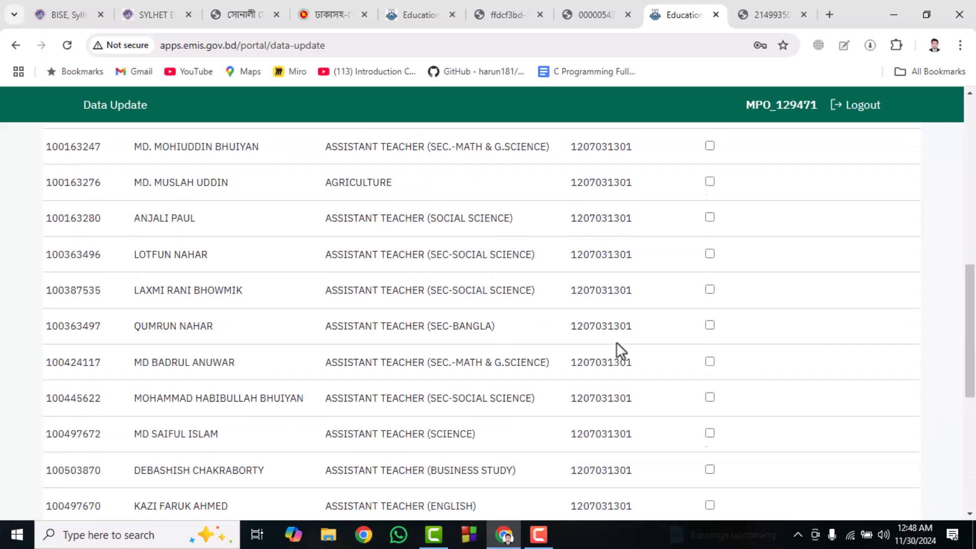
pyautogui.scroll(8, 614, 337)
# - Read the guideline PDF's first-page section on the hard copy documents that institution heads must submit
pyautogui.click(773, 14)
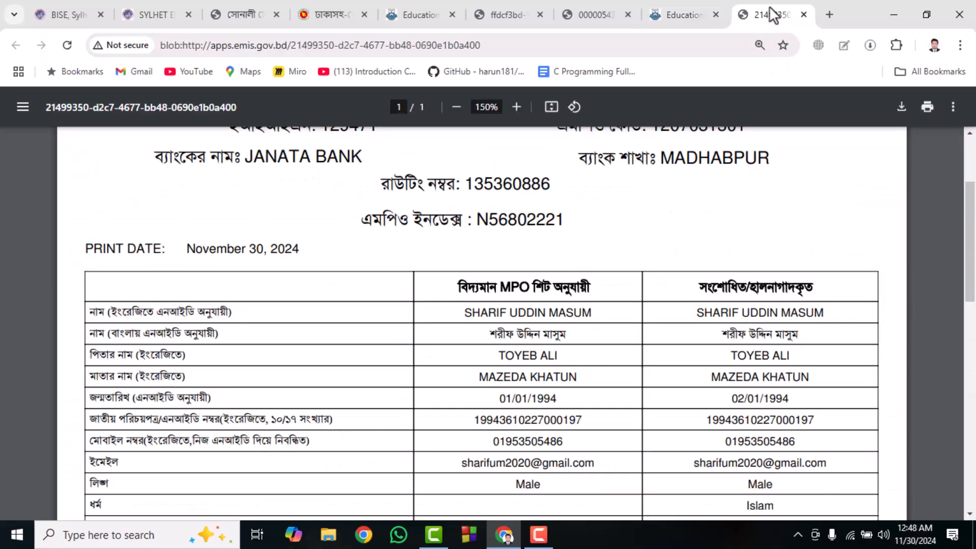
pyautogui.click(585, 11)
pyautogui.scroll(-6, 429, 308)
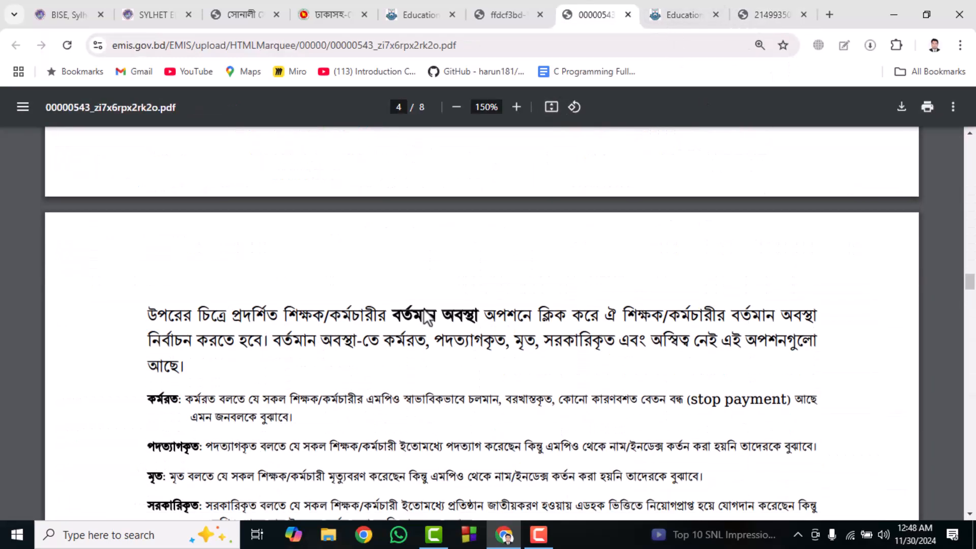
pyautogui.scroll(14, 423, 308)
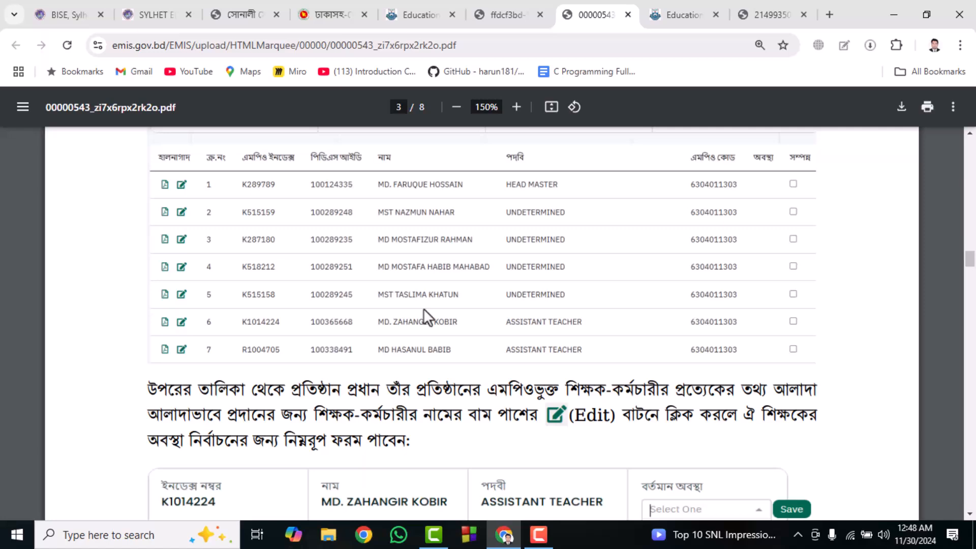
pyautogui.scroll(20, 422, 309)
pyautogui.scroll(10, 422, 308)
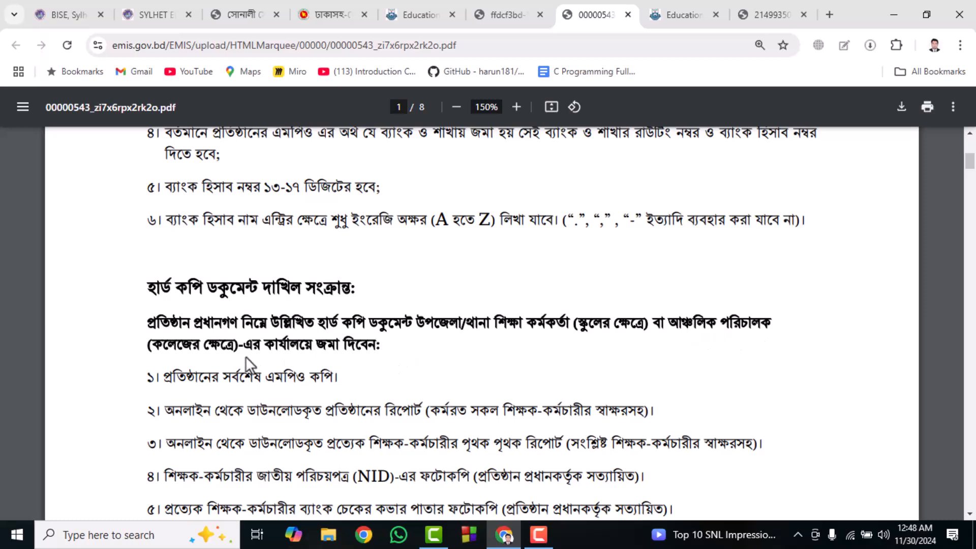
pyautogui.scroll(-2, 325, 355)
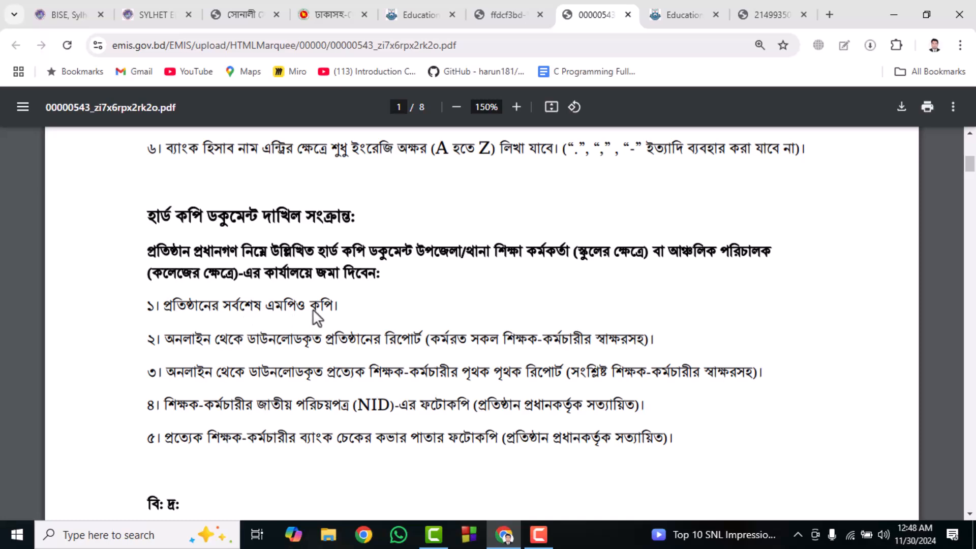
pyautogui.scroll(-2, 371, 318)
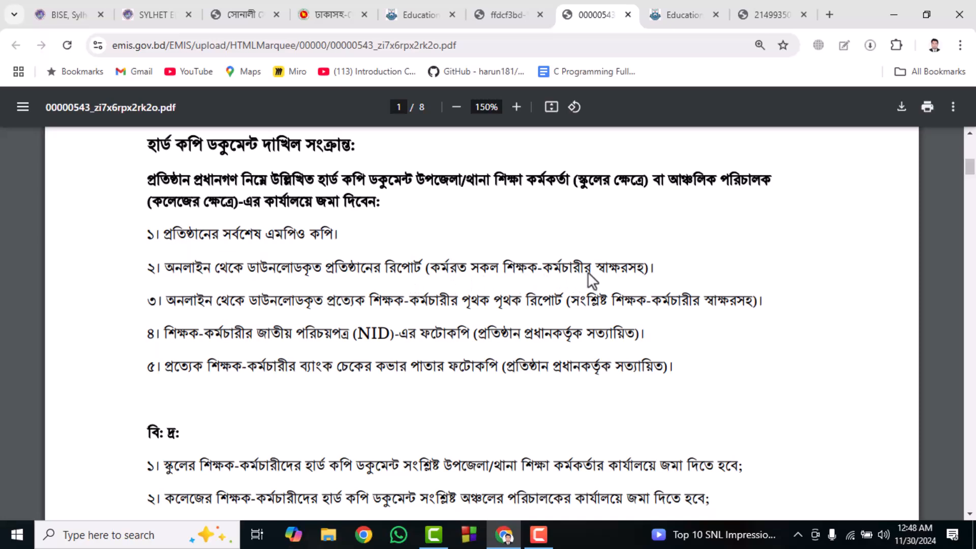
# - Return to the staff list and look over each row's individual PDF report option and the status, completed and approval columns
pyautogui.click(682, 26)
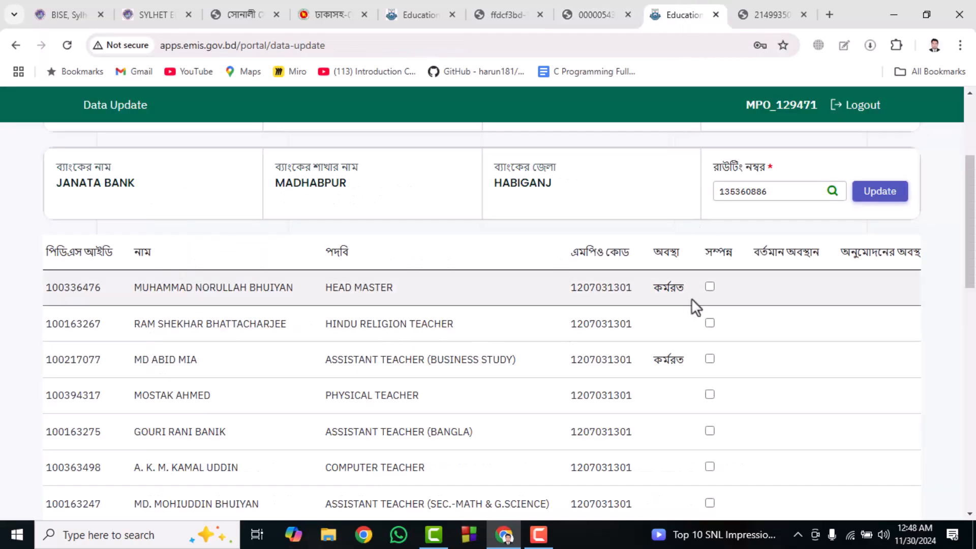
pyautogui.scroll(-7, 716, 288)
pyautogui.scroll(-8, 715, 286)
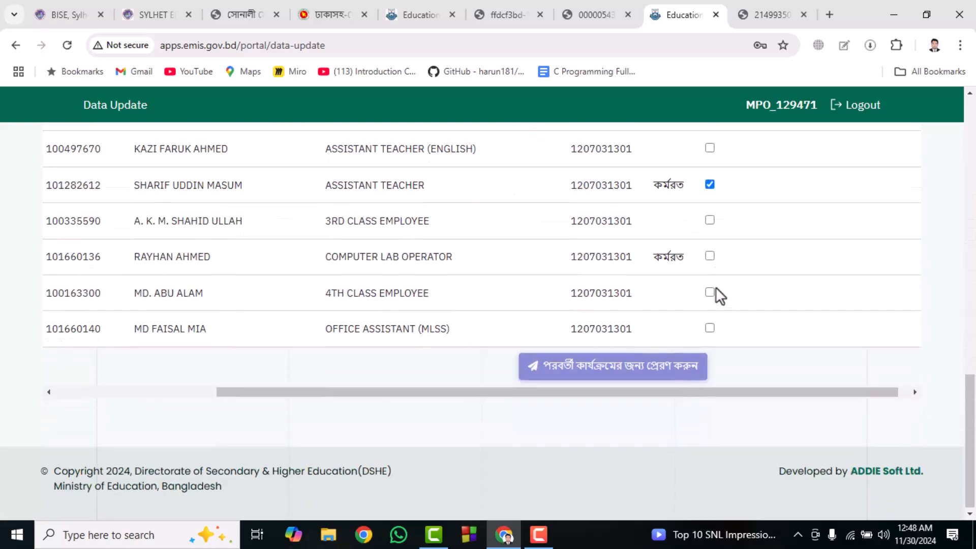
pyautogui.moveTo(551, 398); pyautogui.dragTo(950, 376)
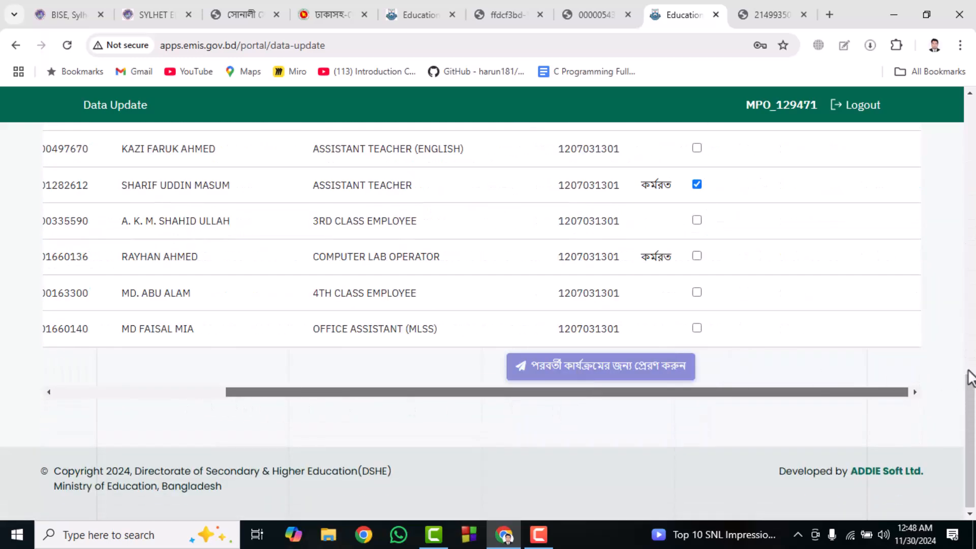
pyautogui.moveTo(309, 395); pyautogui.dragTo(132, 394)
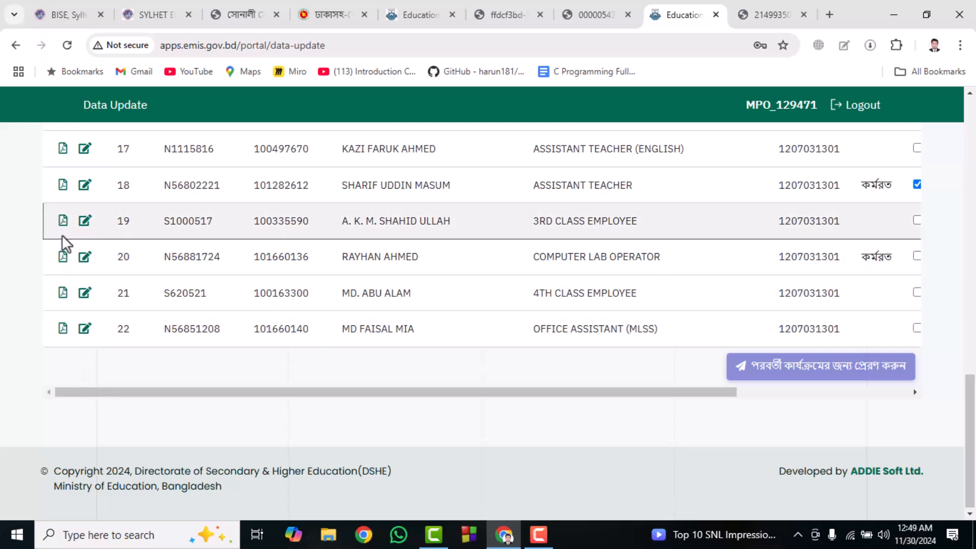
pyautogui.scroll(6, 62, 233)
pyautogui.scroll(9, 62, 234)
pyautogui.scroll(-11, 64, 242)
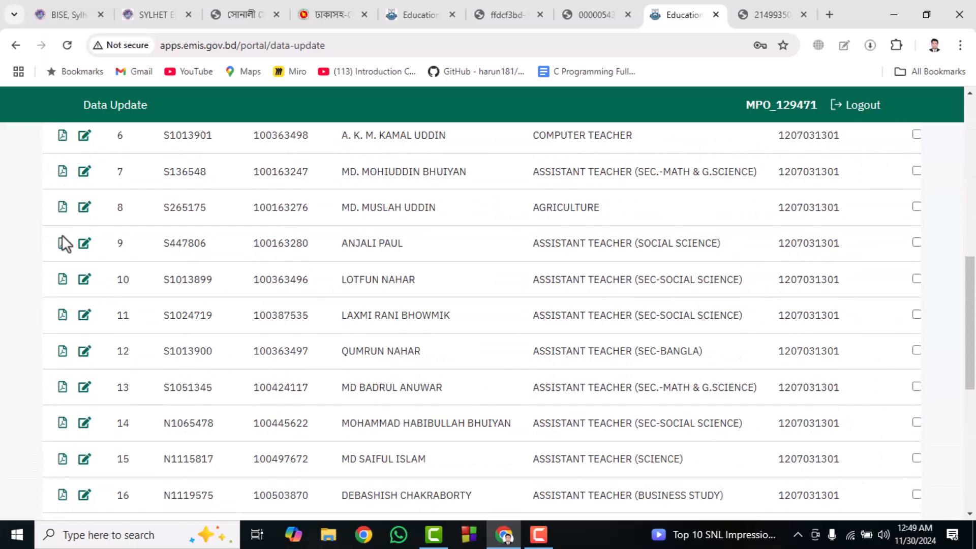
pyautogui.moveTo(599, 389); pyautogui.dragTo(842, 364)
pyautogui.scroll(10, 682, 333)
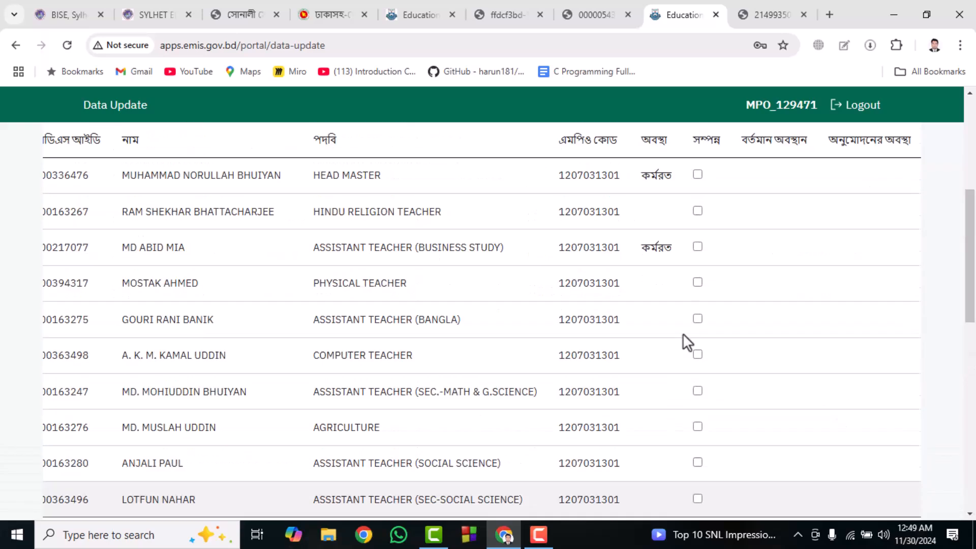
# - Review the guideline PDF from the hard copy submission rules and notes through the staff status definitions to the page 6 login instructions
pyautogui.click(600, 15)
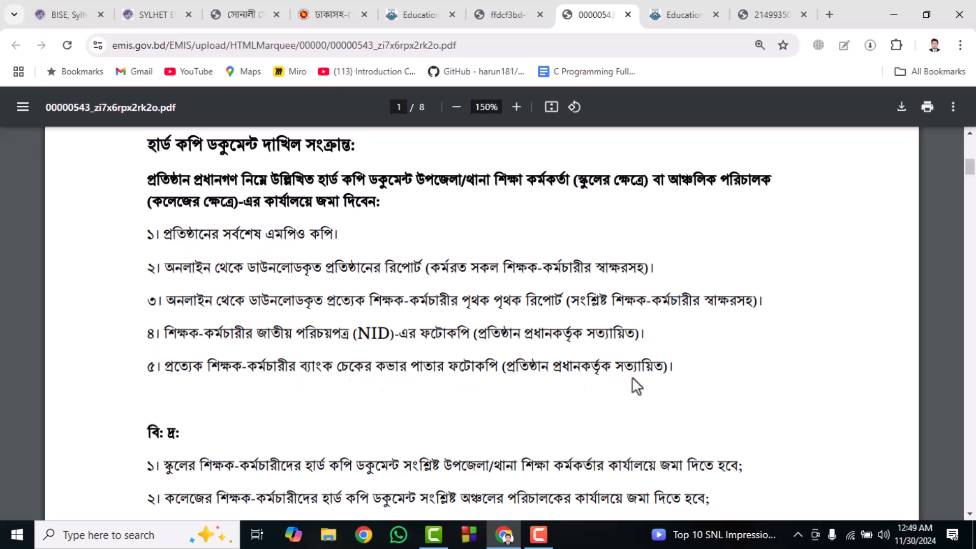
pyautogui.scroll(-3, 638, 375)
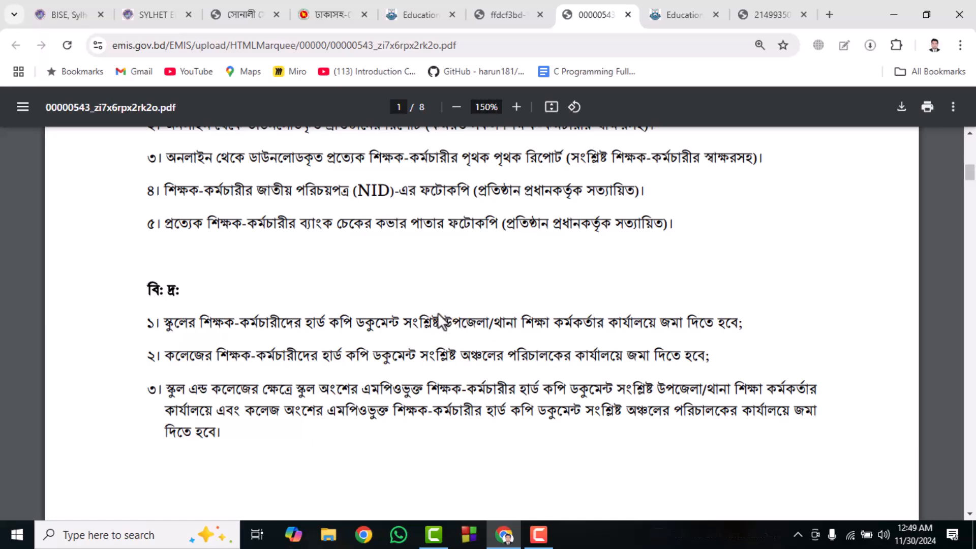
pyautogui.scroll(10, 440, 313)
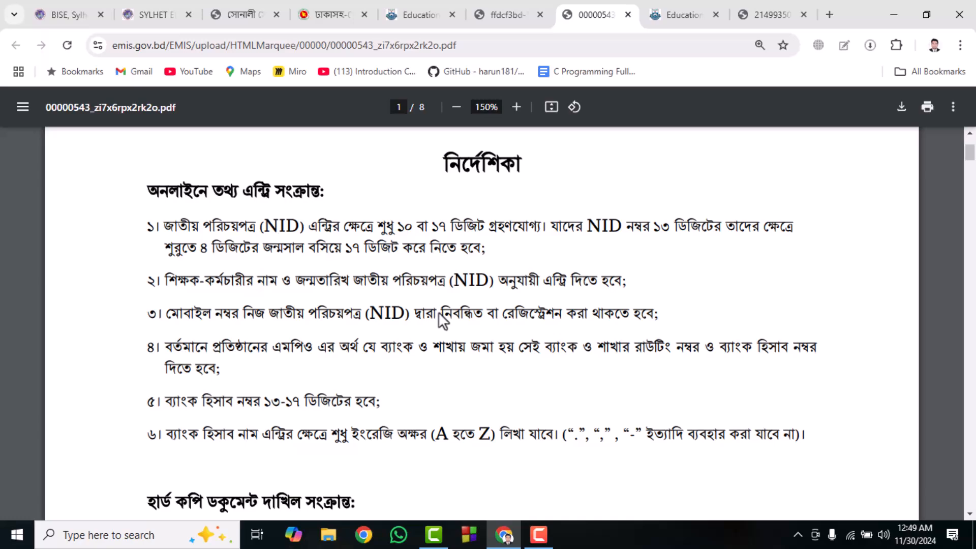
pyautogui.scroll(-1, 437, 312)
pyautogui.scroll(3, 436, 313)
pyautogui.scroll(-15, 435, 314)
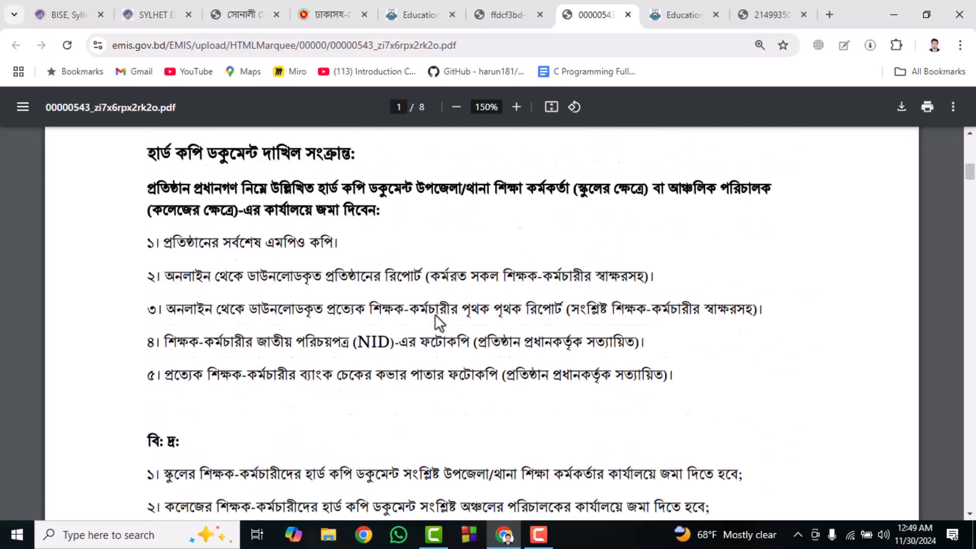
pyautogui.scroll(-15, 431, 315)
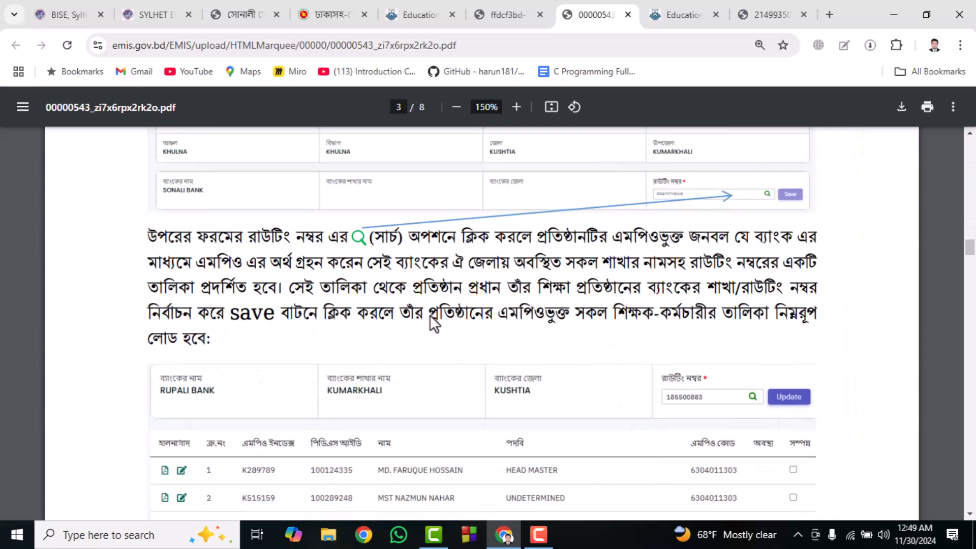
pyautogui.scroll(-12, 429, 315)
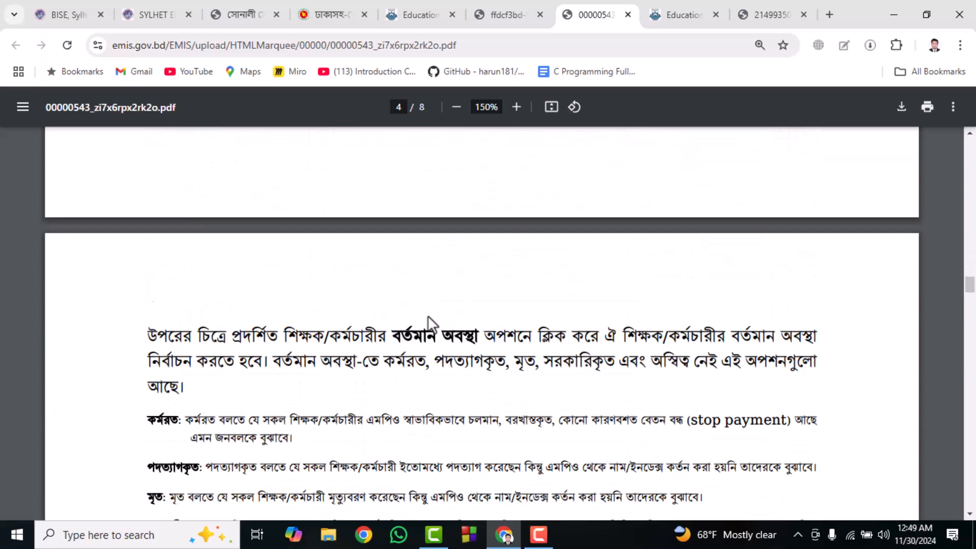
pyautogui.scroll(-8, 380, 305)
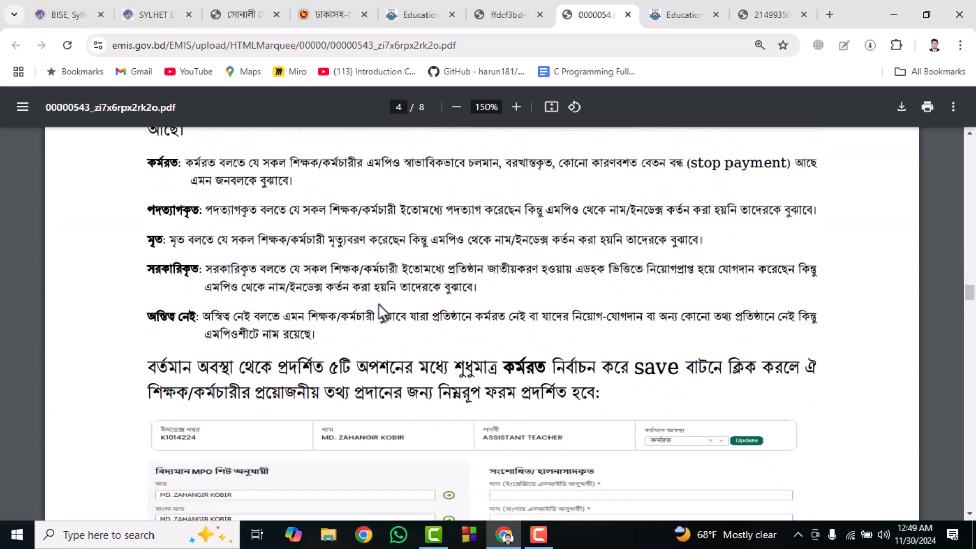
pyautogui.scroll(-15, 377, 305)
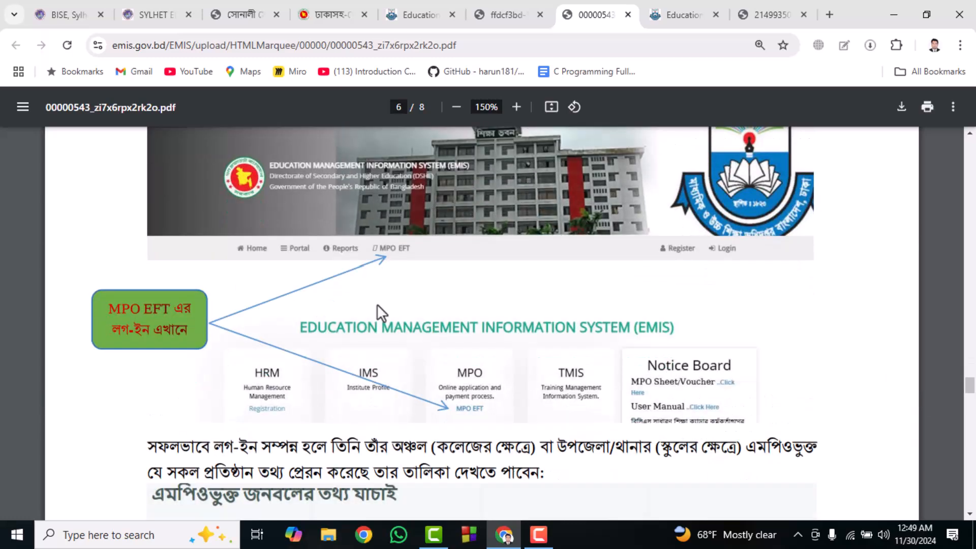
# - Review the rest of the guideline PDF, from the data verification pages through the regional password-request contacts to the closing notes on page 8
pyautogui.scroll(-15, 376, 304)
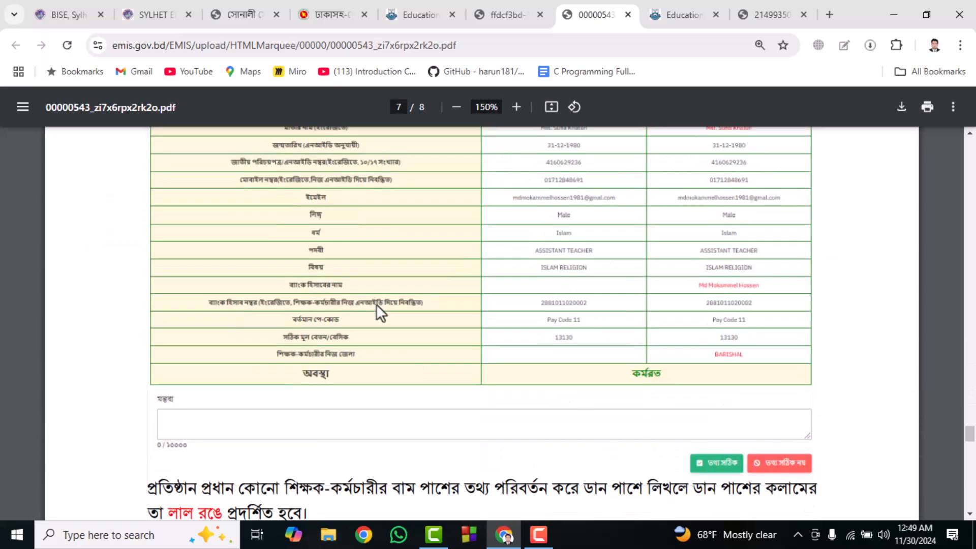
pyautogui.scroll(-15, 375, 303)
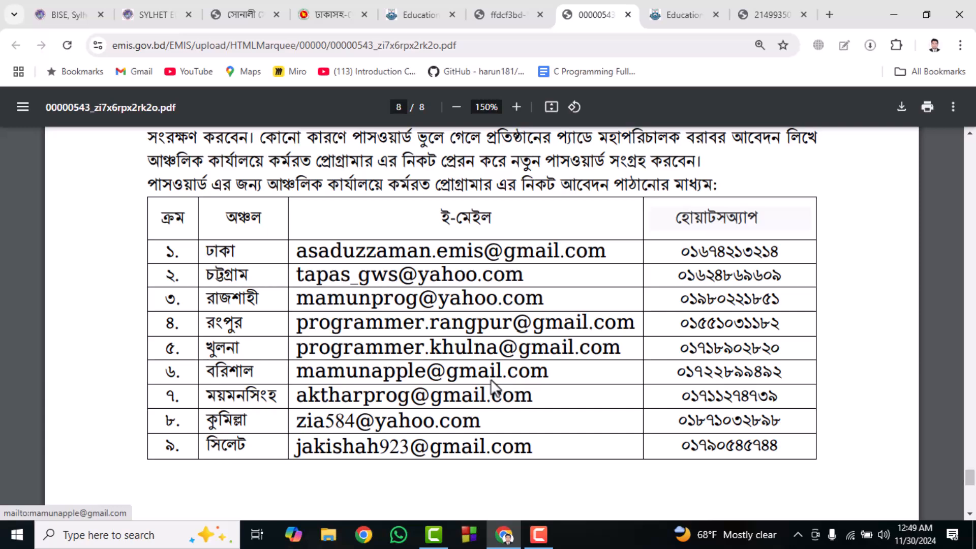
pyautogui.scroll(-5, 490, 381)
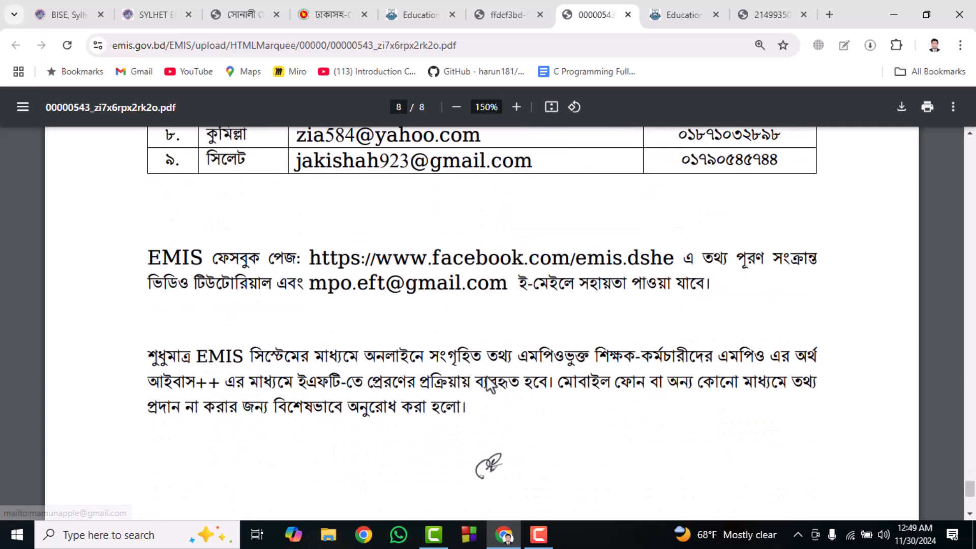
pyautogui.scroll(-5, 486, 384)
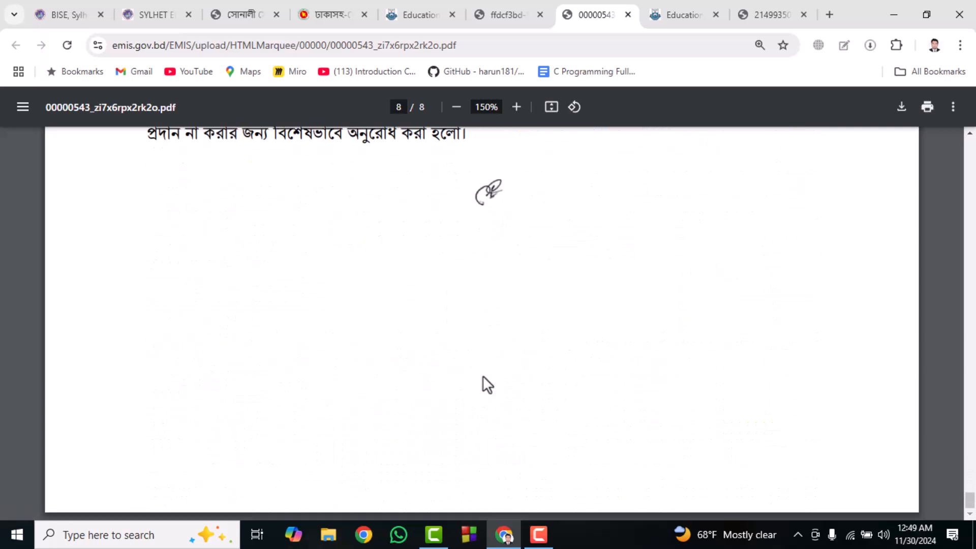
# - Revisit the teacher's individual PDF report and return to the institution's data update page
pyautogui.click(528, 8)
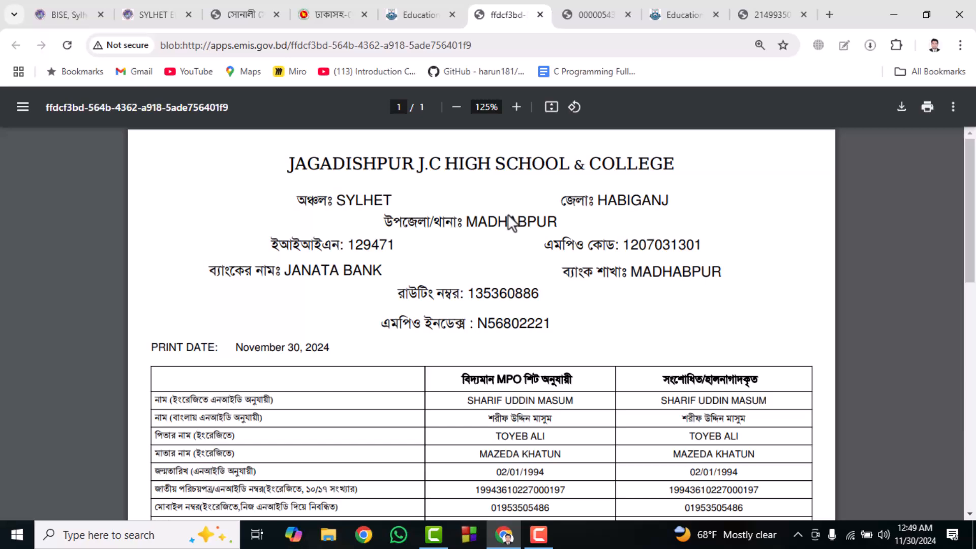
pyautogui.click(601, 15)
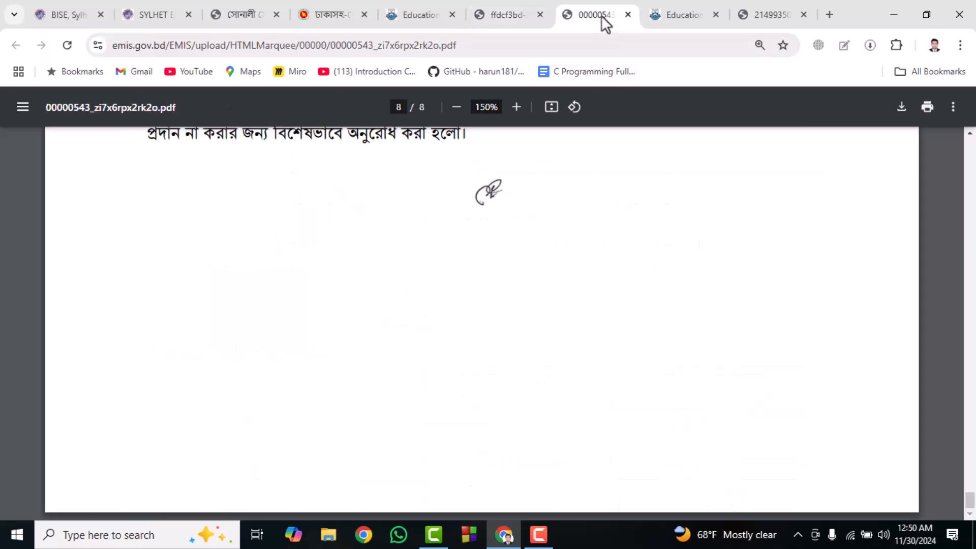
pyautogui.click(684, 11)
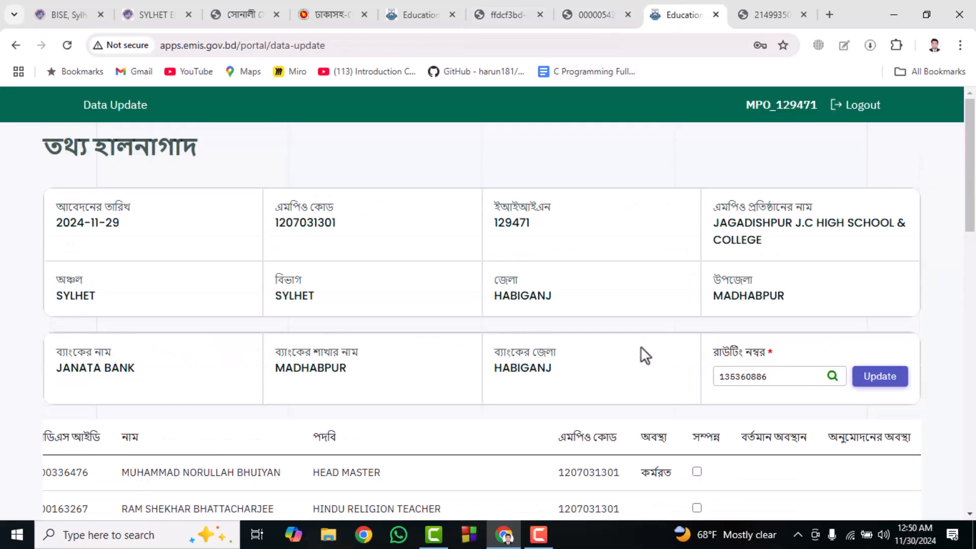